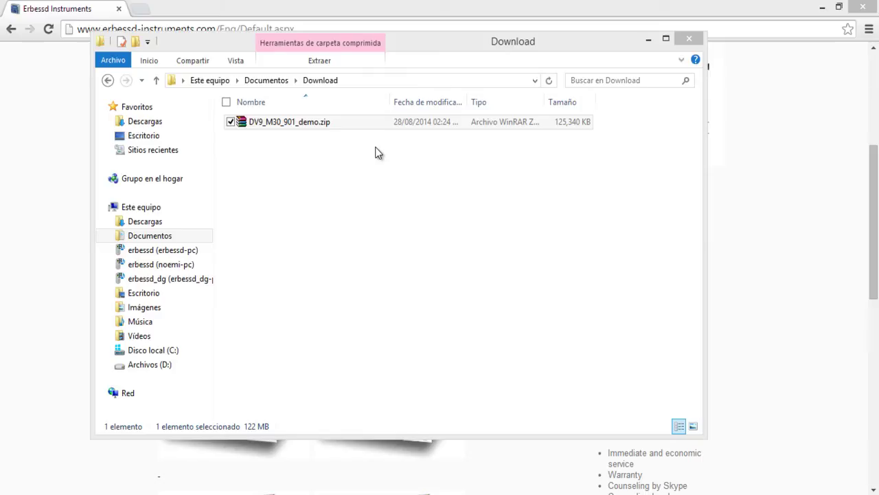
Select the downloaded DV9_M30_901_demo.zip archive in Documents › Download.
click(248, 124)
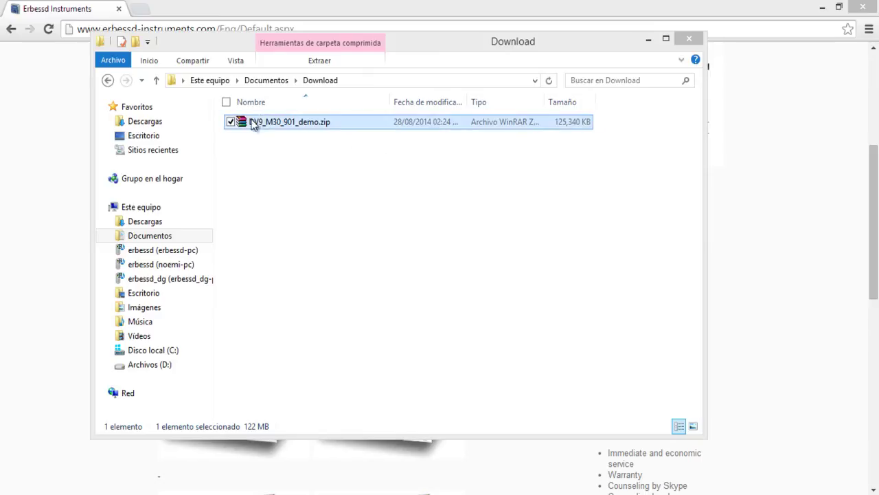
Extract DV9_M30_901_demo.zip into the current folder and review read me.txt.
right_click(272, 126)
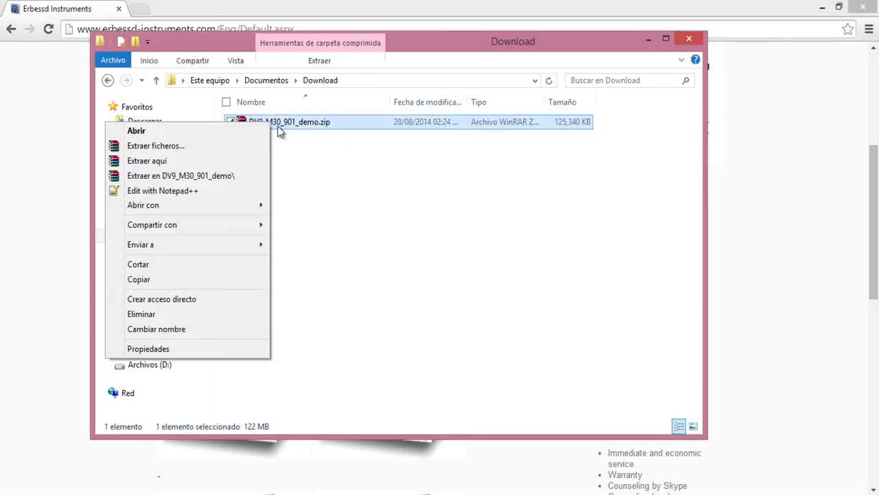
click(195, 160)
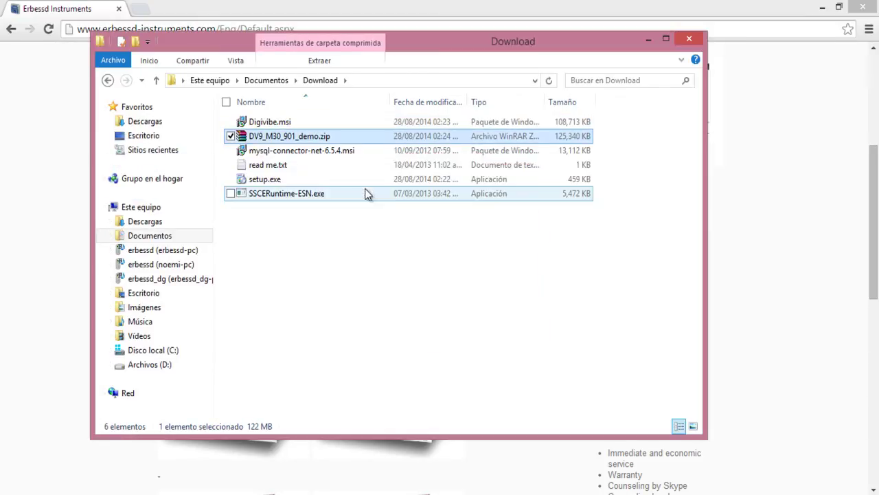
double_click(270, 166)
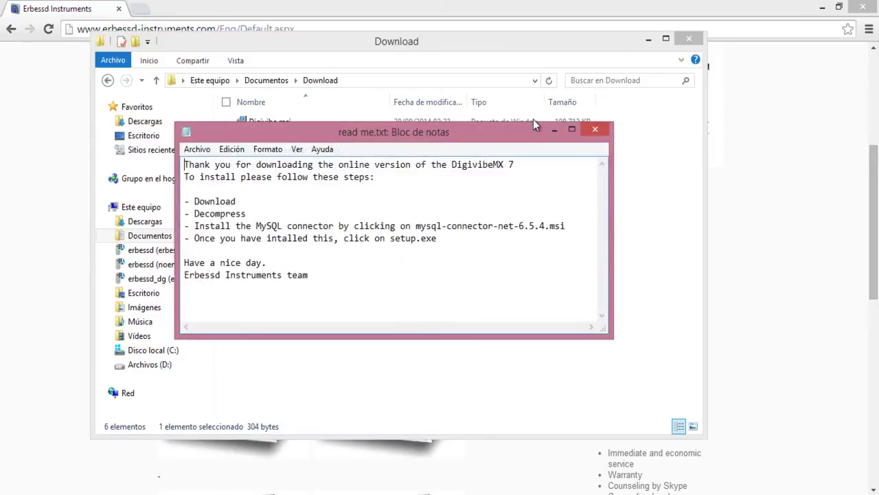
click(594, 130)
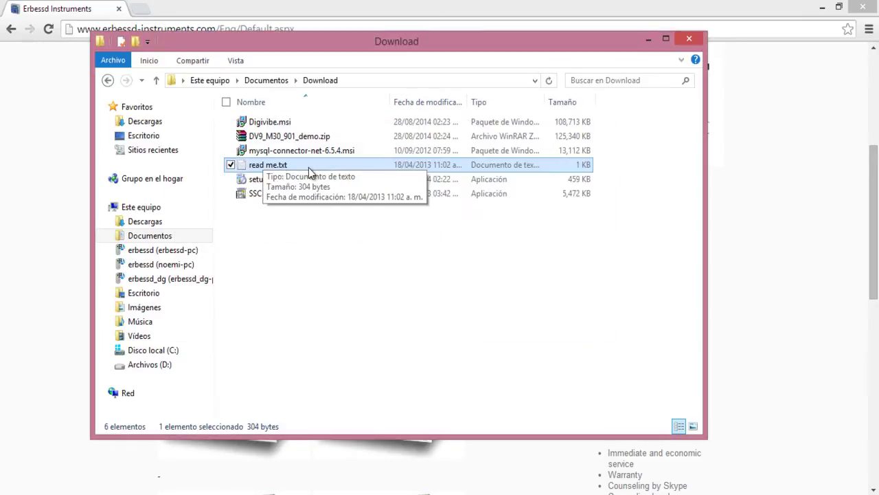
Select the extracted MySQL connector installer, setup.exe and SSCERuntime-ESN.exe files.
click(277, 154)
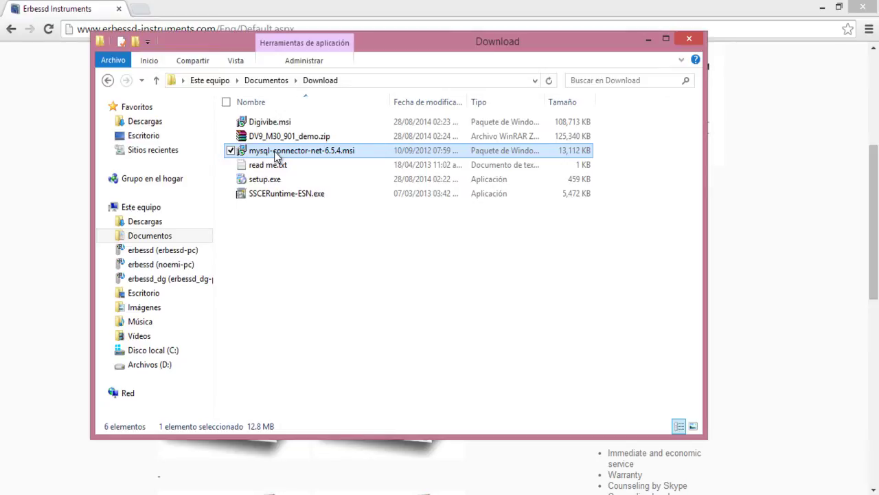
mouse_move(289, 155)
double_click(264, 180)
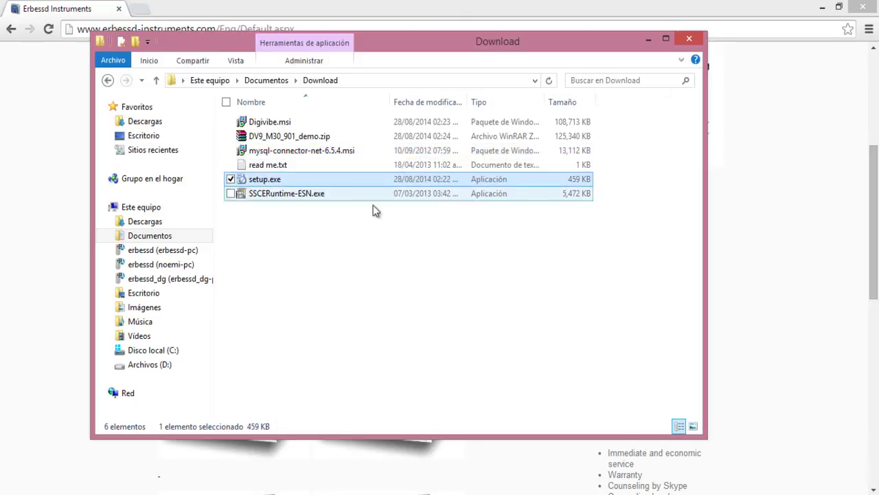
click(255, 196)
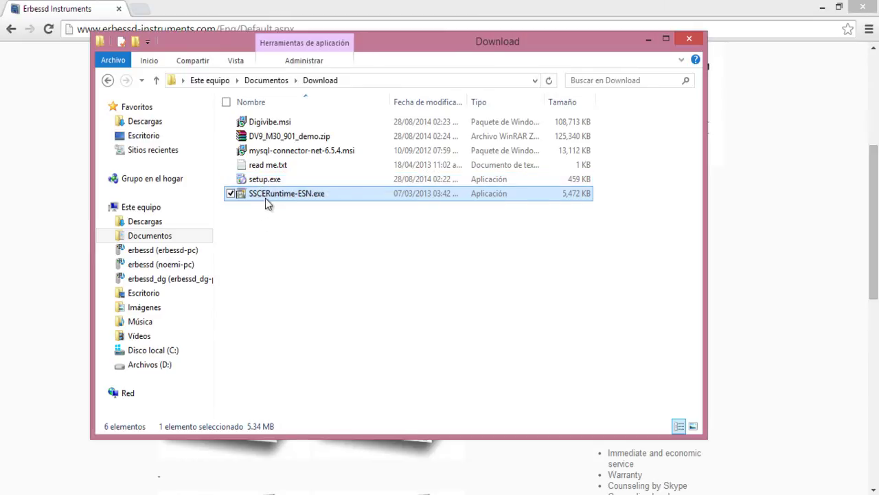
Run setup.exe and install DigivibeMX 9 into the default installation folder.
double_click(262, 180)
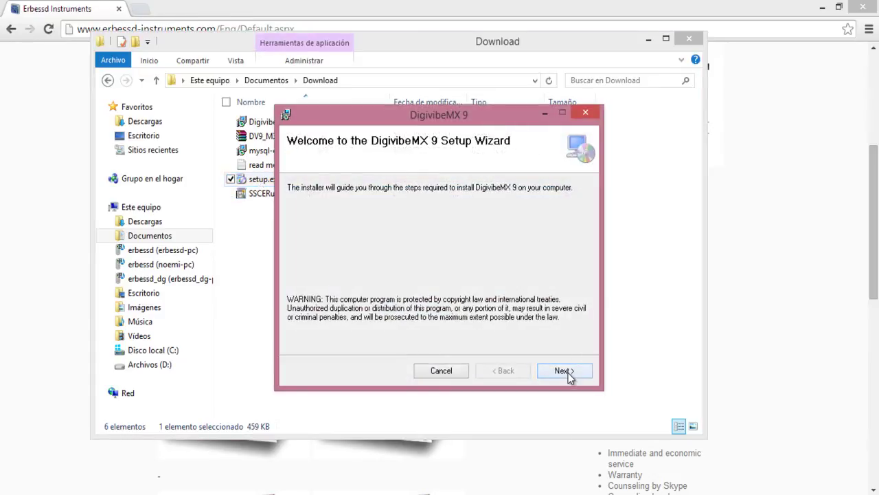
click(563, 371)
click(566, 372)
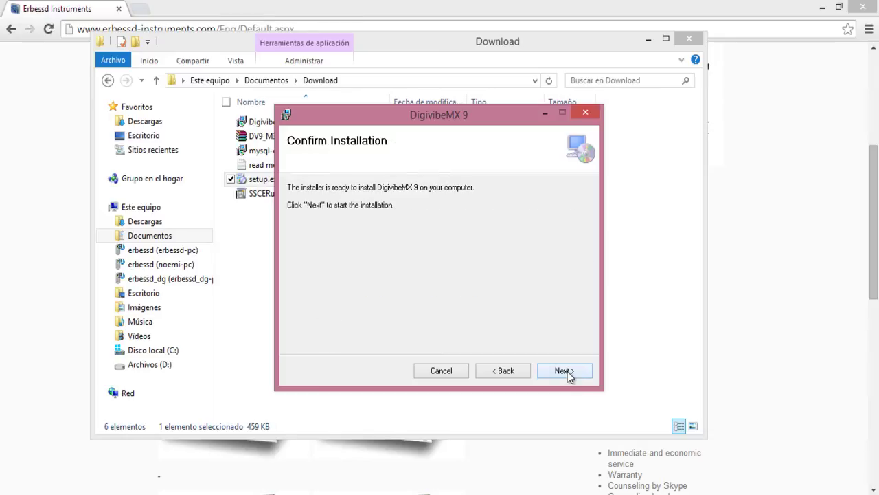
click(567, 372)
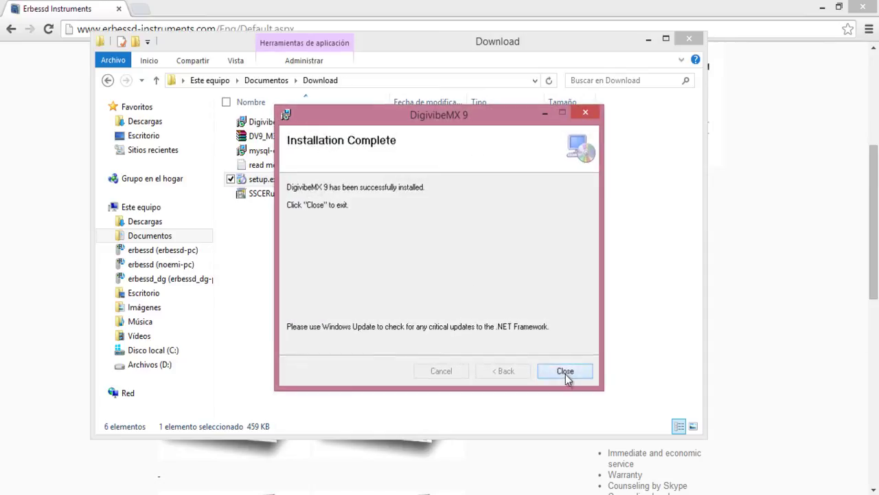
click(562, 374)
Search for 'digivibe', launch DigivibeMX 9.01 and dismiss the trial notice.
click(847, 117)
text(digivibe)
click(826, 134)
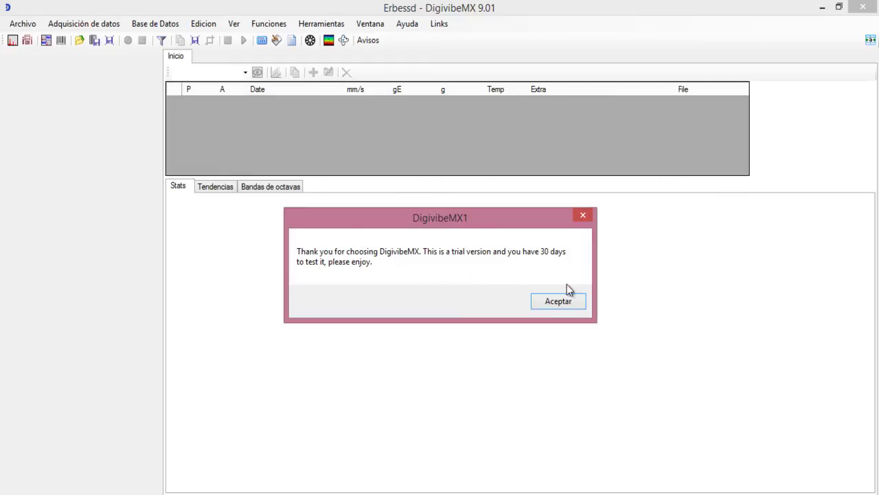
click(551, 295)
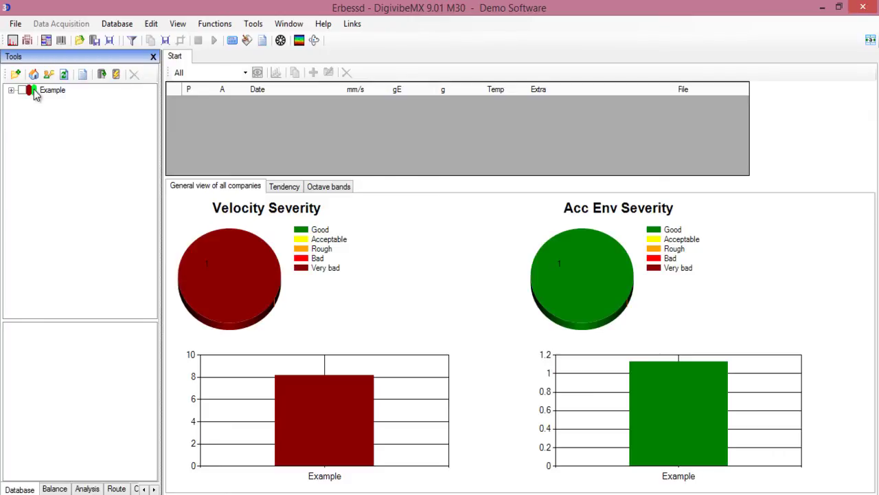
Set the interface language to English in Tools > Preferences.
click(253, 25)
click(281, 60)
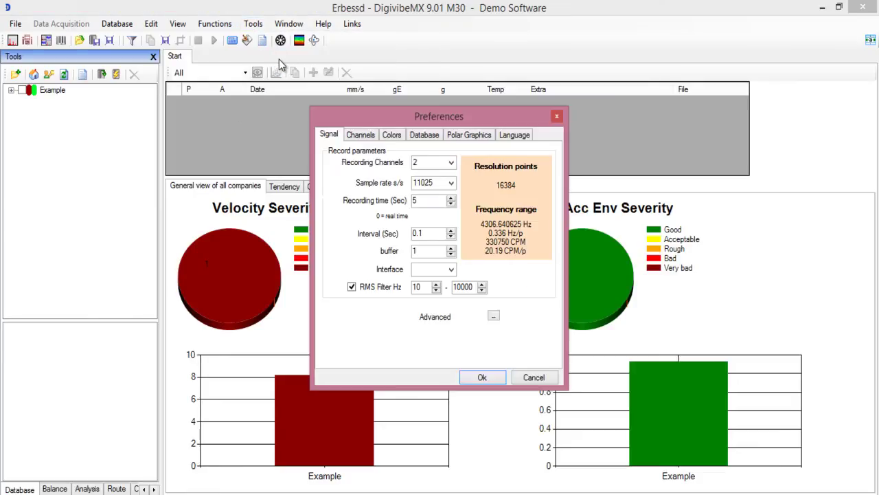
click(515, 135)
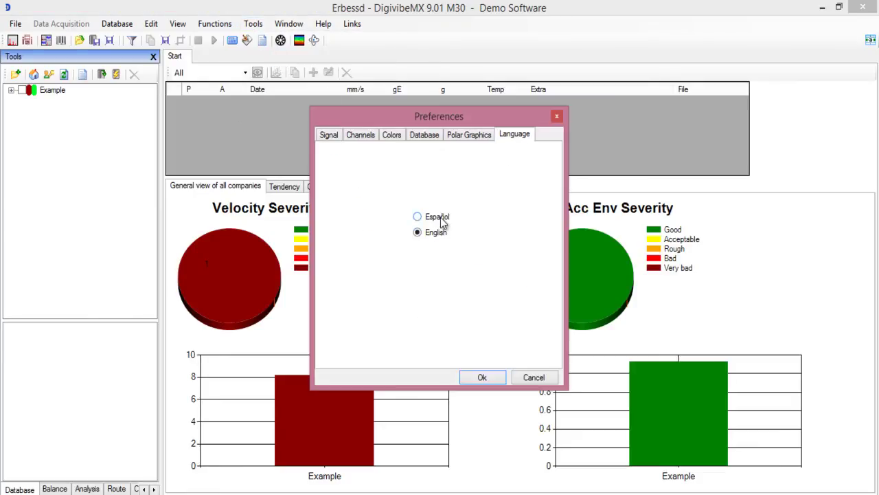
click(491, 378)
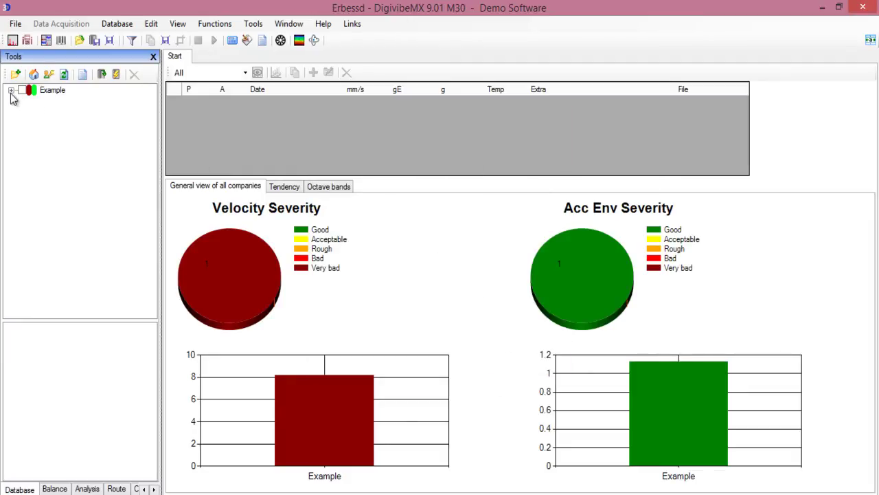
Drill into Example > Tendency > Machine 1 > point 1 to show its horizontal readings.
click(55, 92)
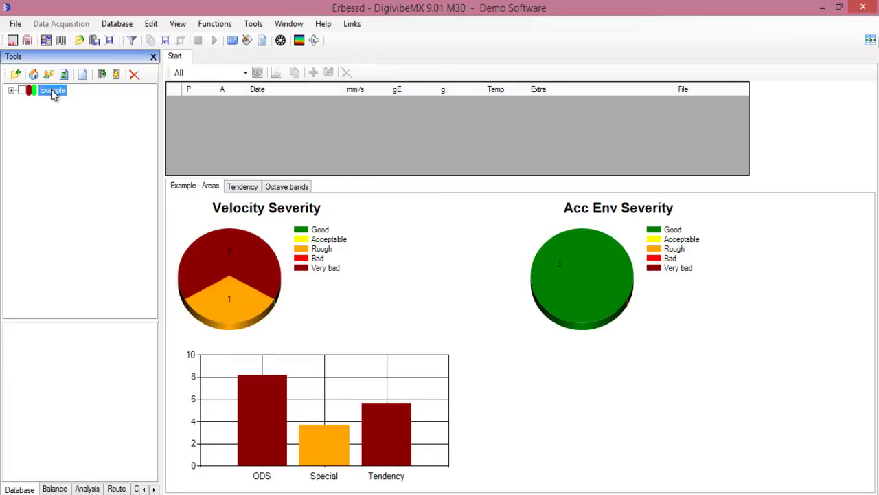
click(12, 91)
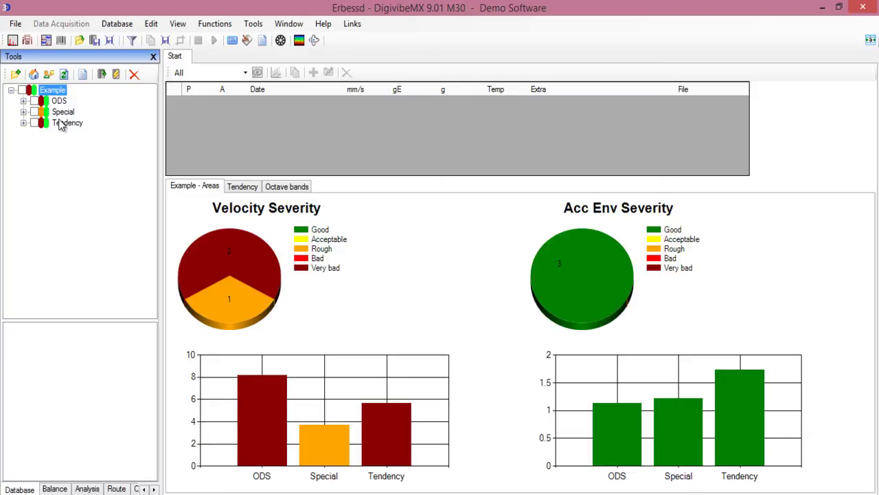
click(23, 123)
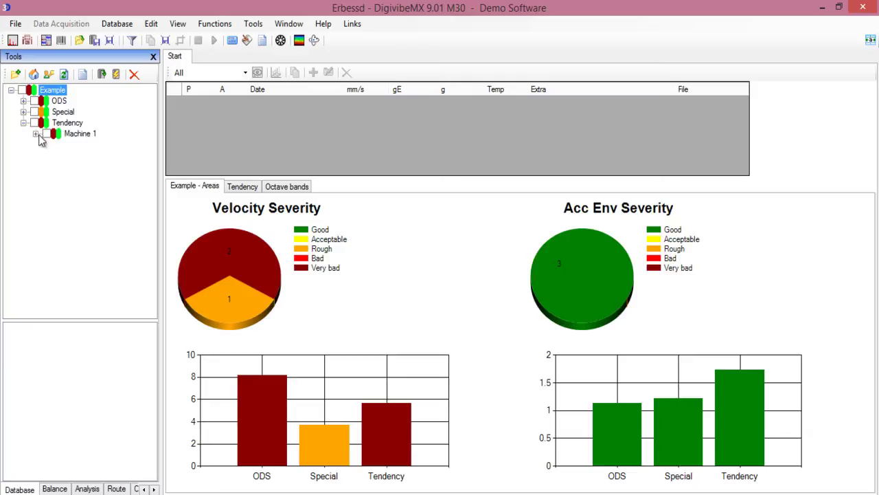
click(36, 135)
click(76, 135)
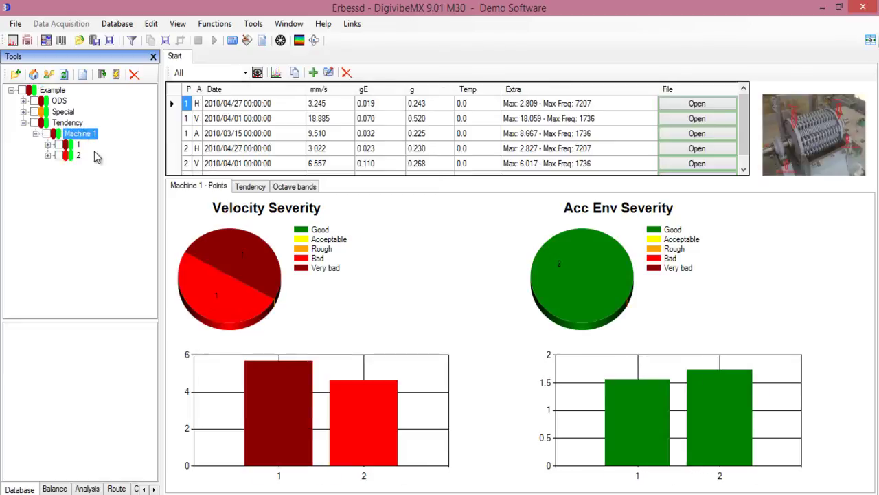
click(79, 145)
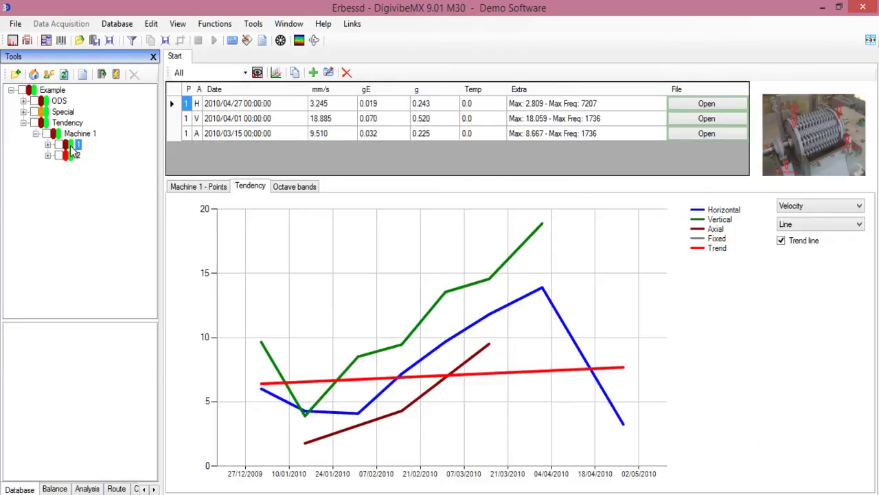
double_click(78, 149)
click(92, 157)
Chart all readings' octave bands in 3-D and as lines, then return to the trend.
click(300, 192)
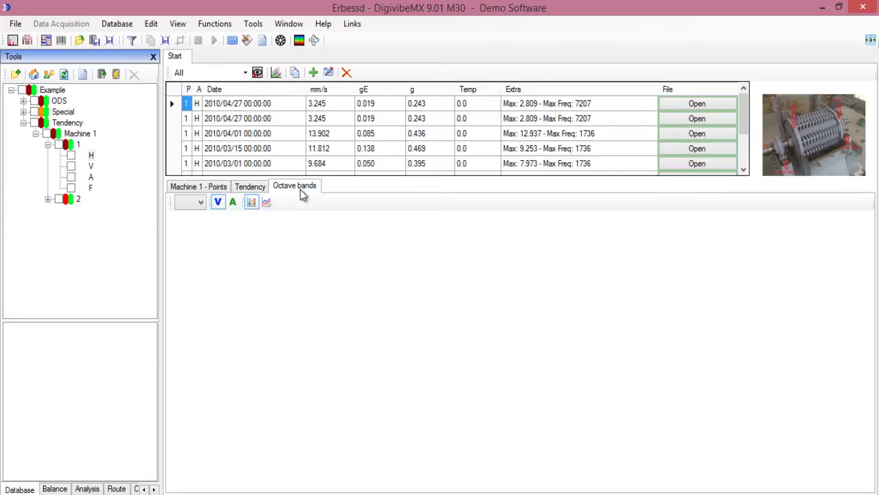
click(173, 96)
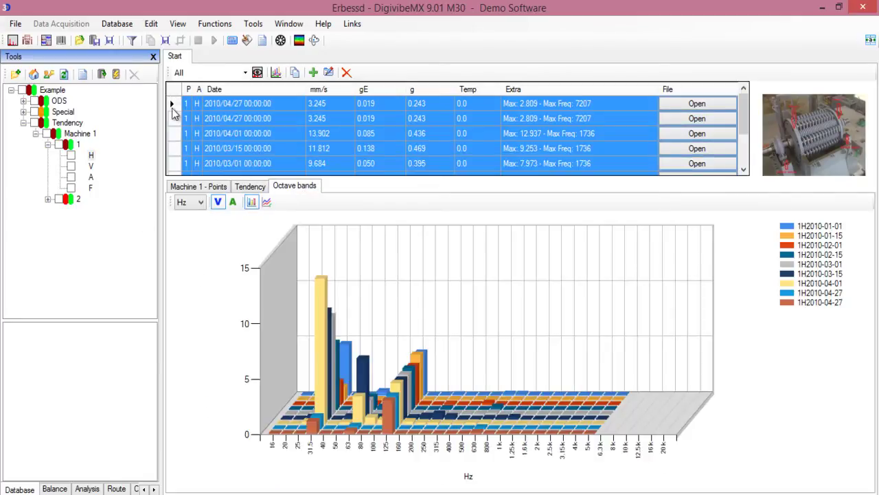
click(265, 202)
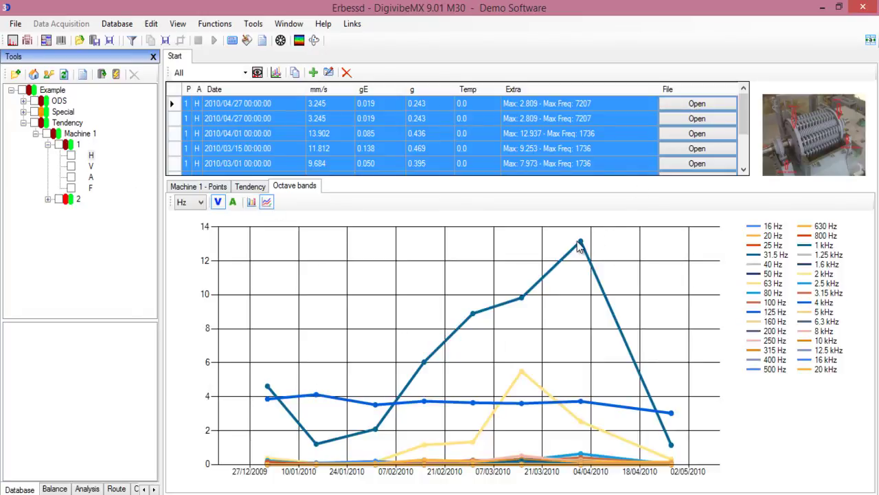
click(250, 186)
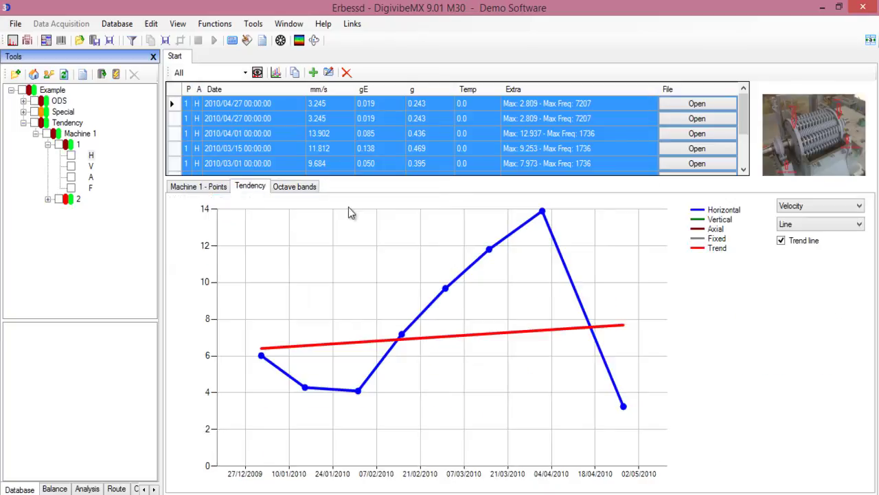
Open the peak trend reading's signal and zoom the waveform to 0.15–1.33 s, then undo.
double_click(541, 214)
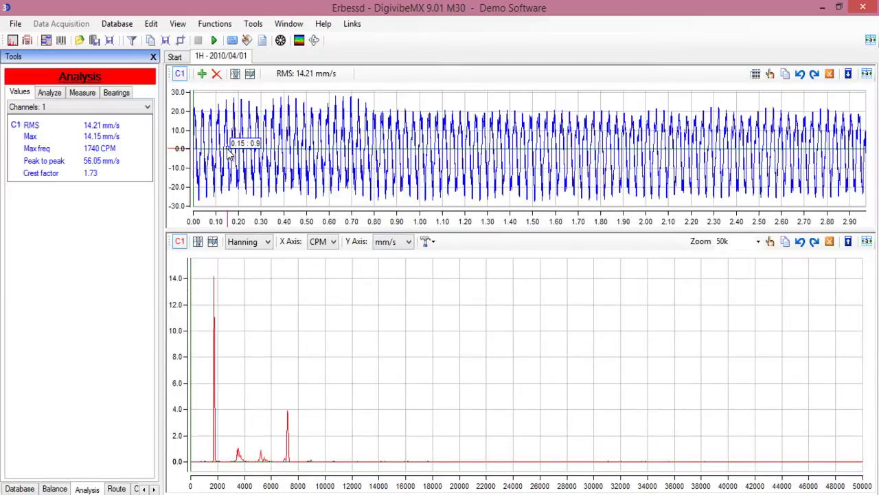
drag(226, 141, 477, 151)
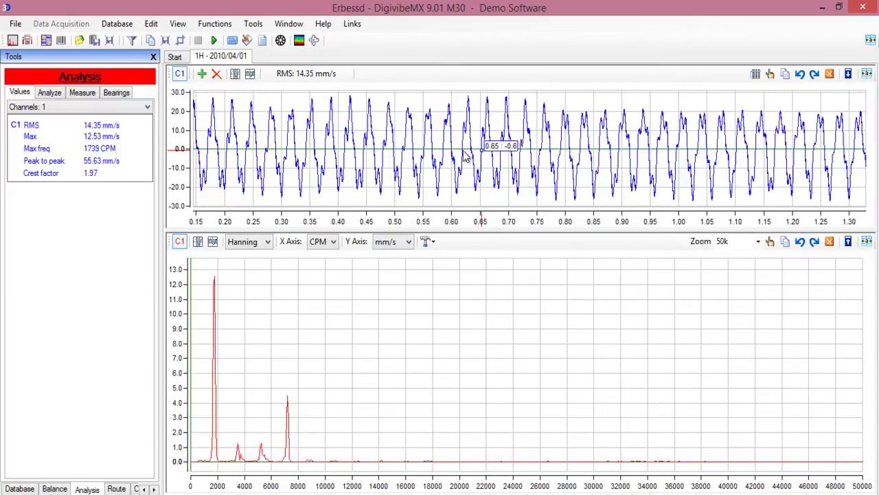
click(800, 73)
Mark the spectrum peaks near 1740 and 7400 CPM with the side bands marker.
click(430, 243)
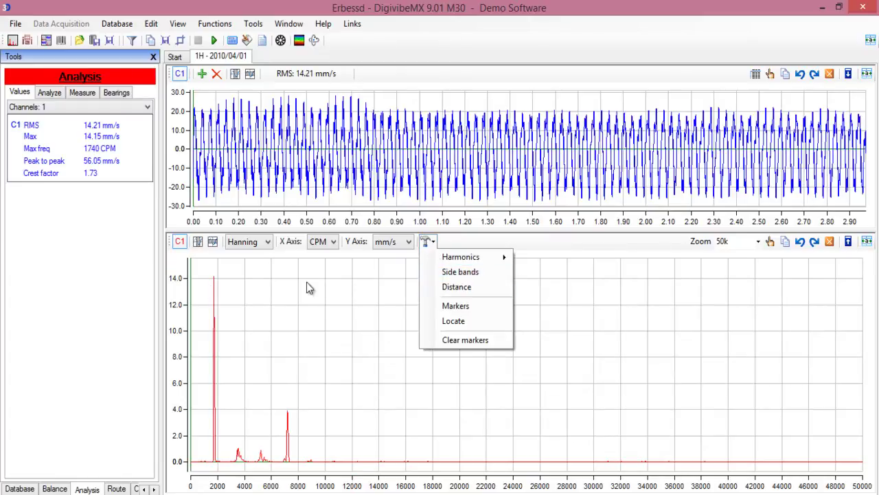
click(459, 274)
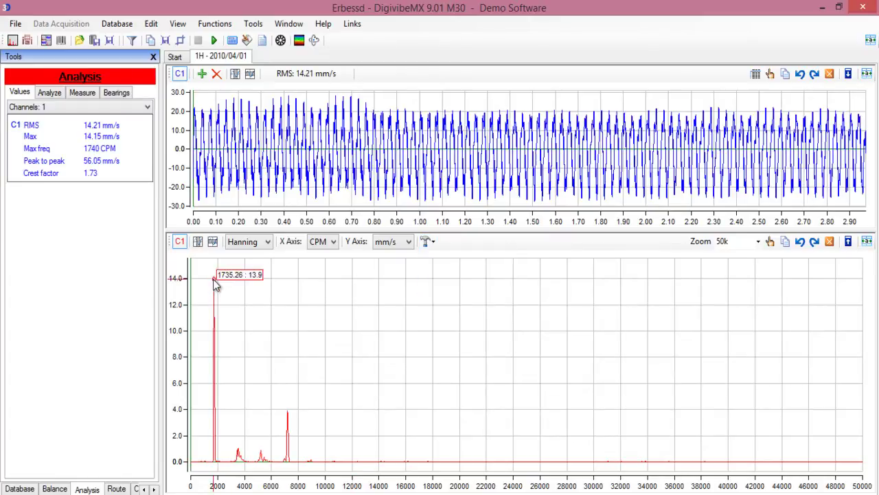
click(213, 277)
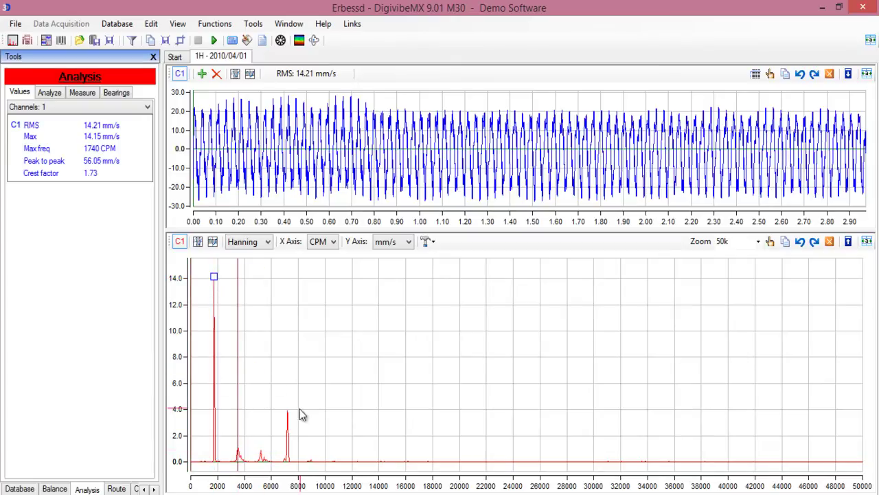
click(438, 244)
click(445, 274)
click(289, 415)
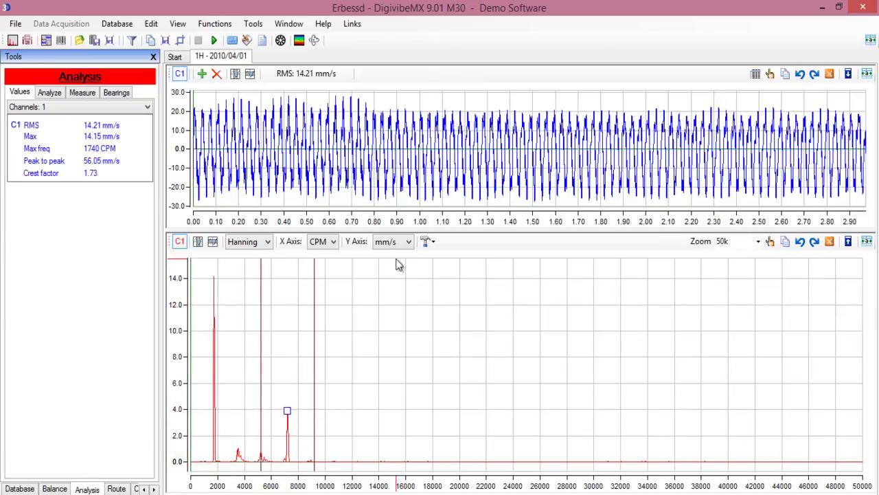
Label the 1740 and 7205 CPM peaks using Locate and return to the Start page.
click(429, 242)
click(457, 322)
click(214, 278)
click(288, 419)
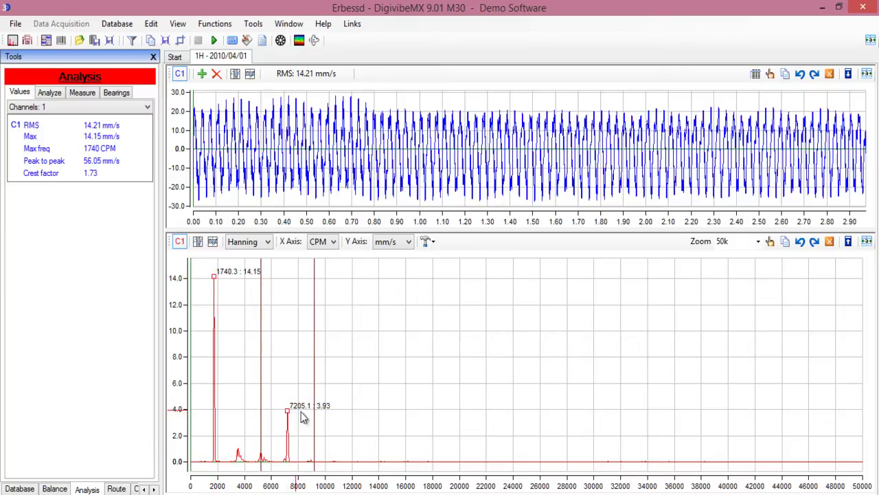
click(176, 57)
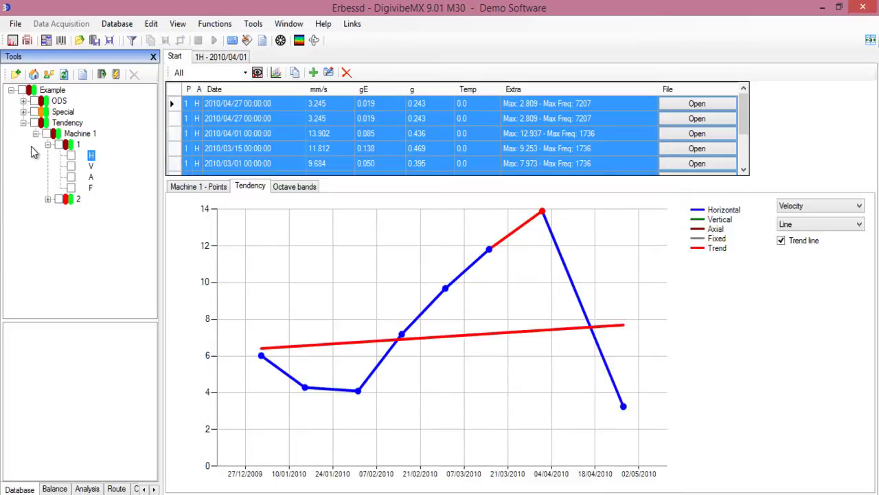
Open Machine 1 point 1's horizontal Bode measurement in its own analysis page.
click(47, 144)
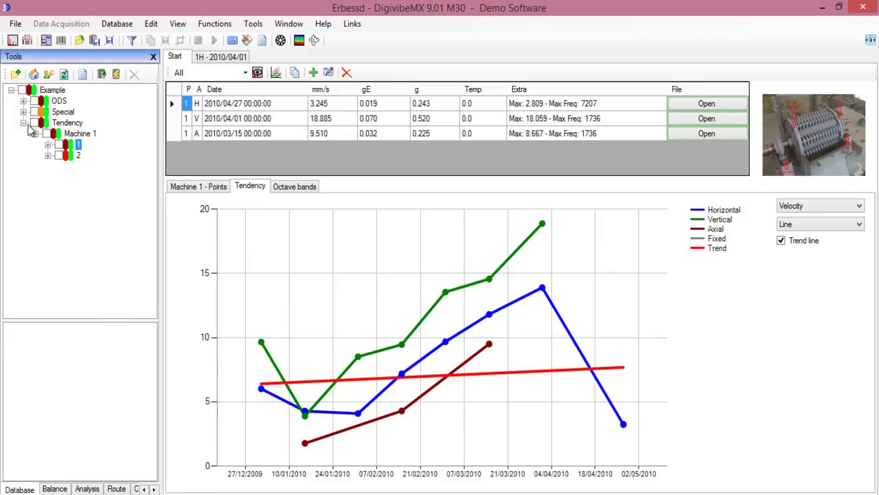
click(23, 111)
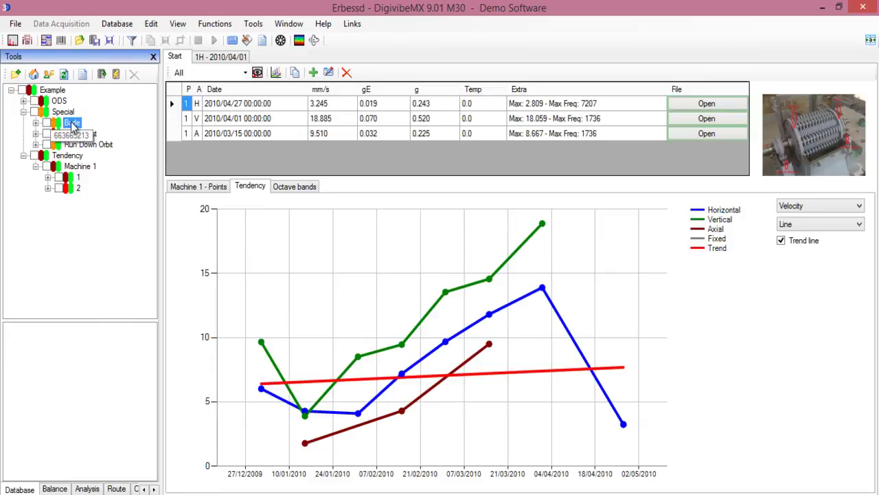
click(71, 122)
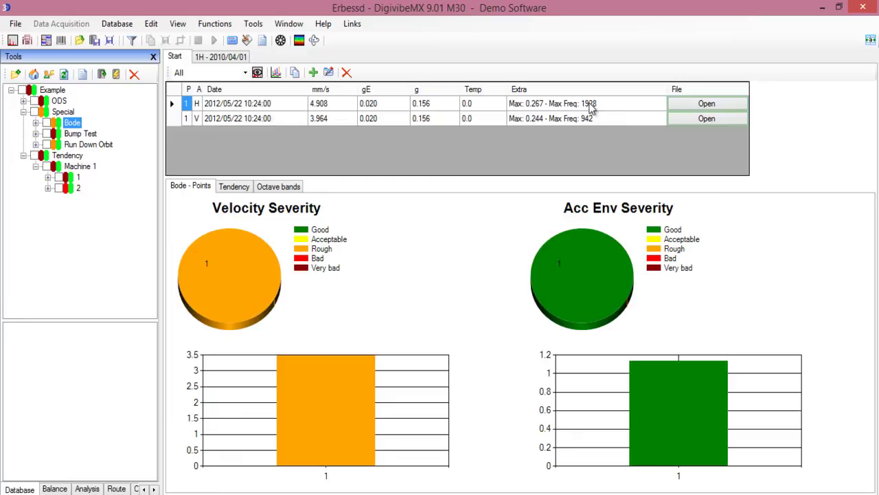
click(706, 104)
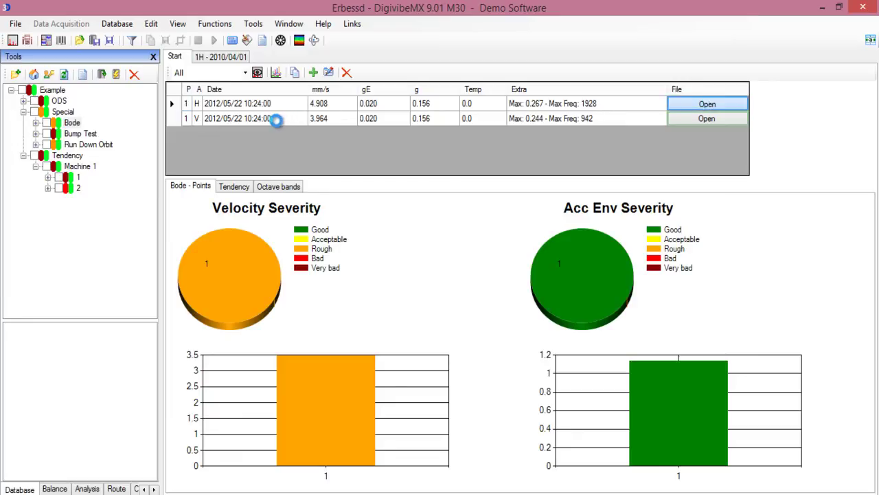
double_click(276, 119)
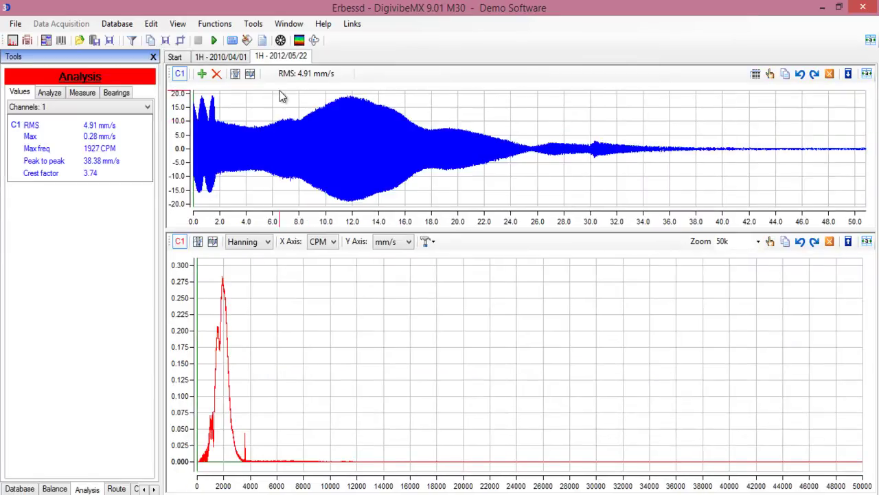
Add the vertical reading from the database as channel 2.
click(203, 75)
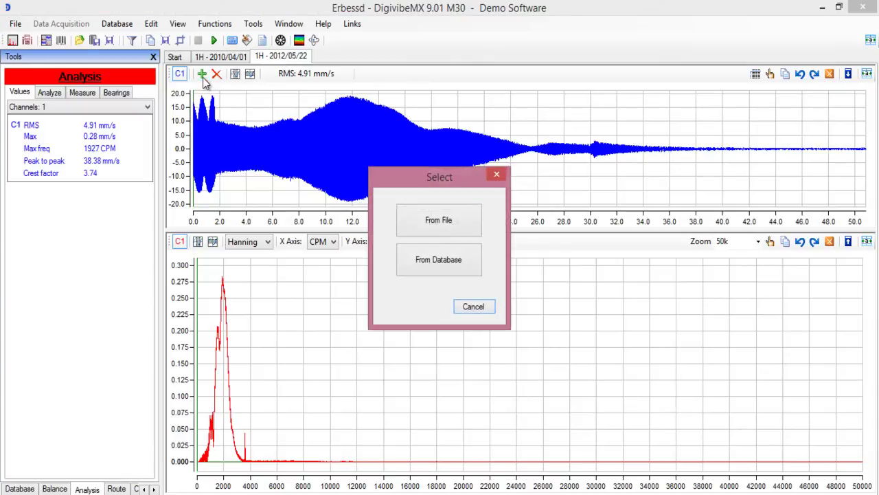
click(433, 264)
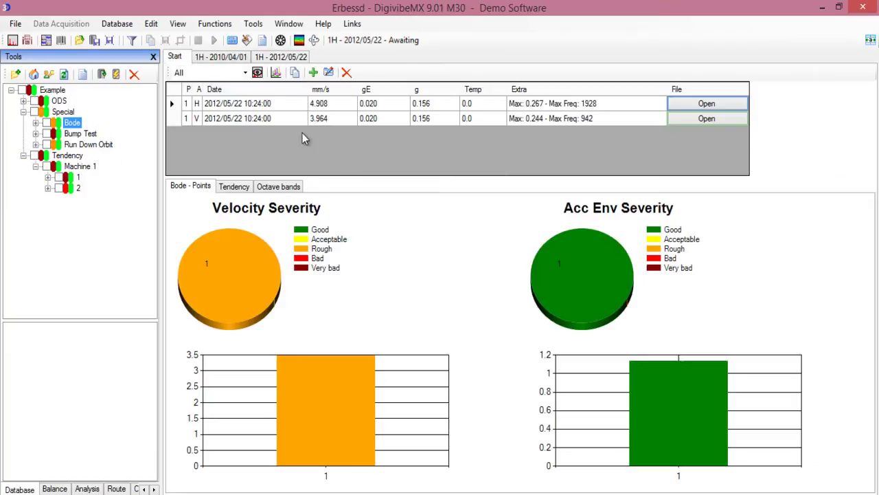
click(707, 119)
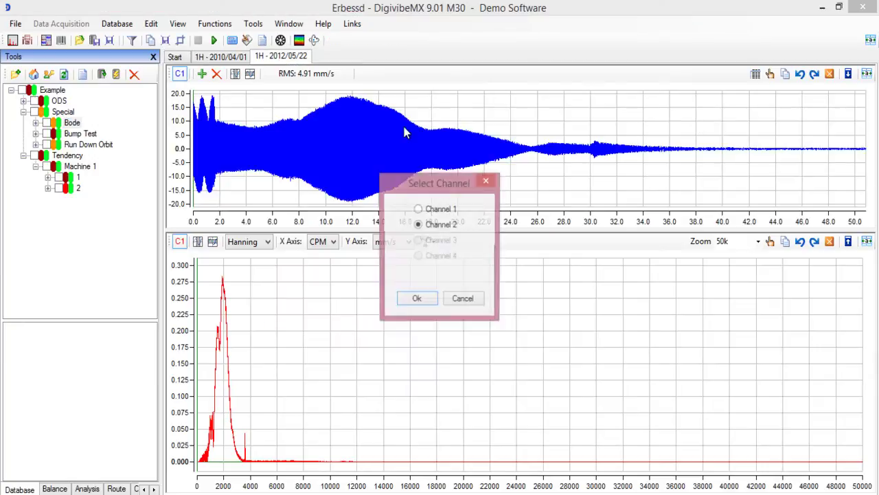
click(422, 300)
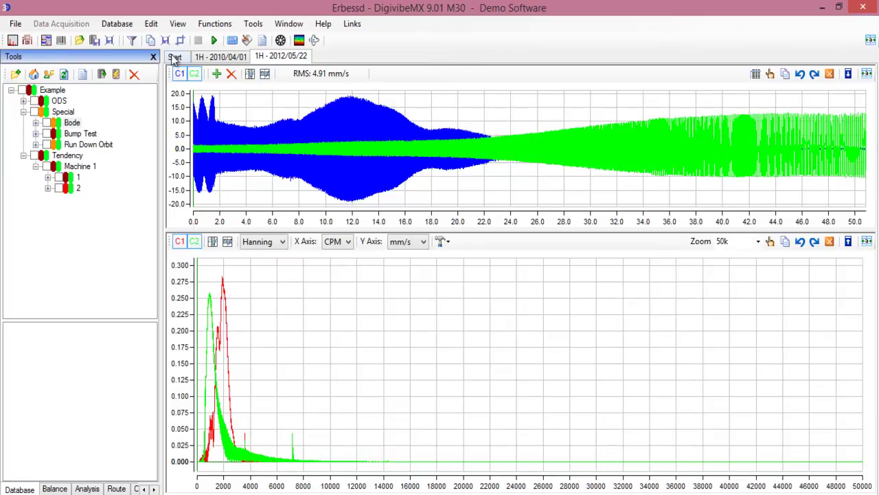
click(214, 24)
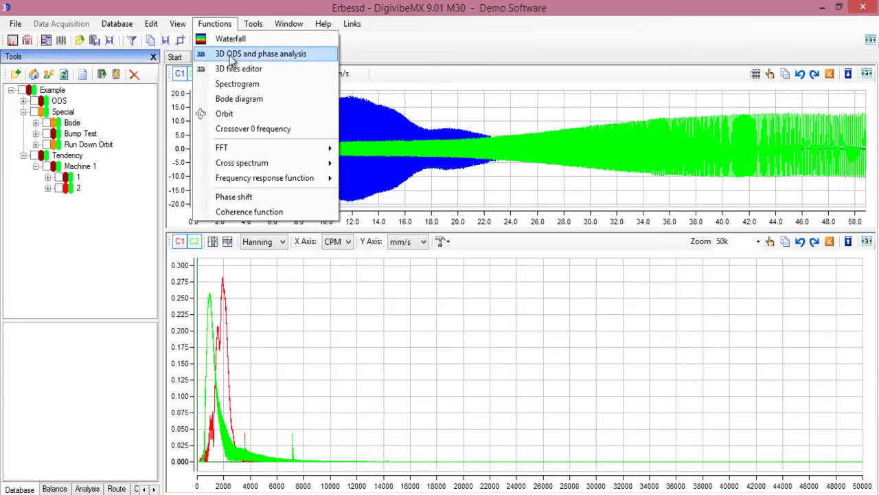
click(240, 99)
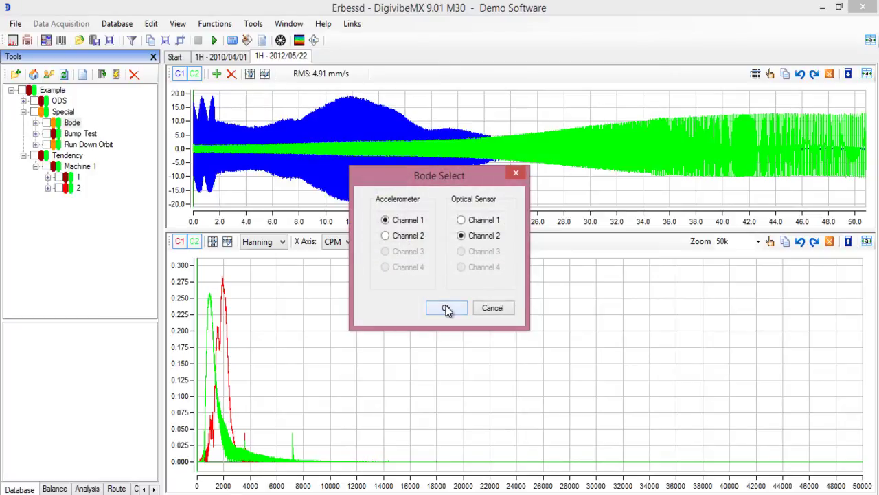
click(446, 311)
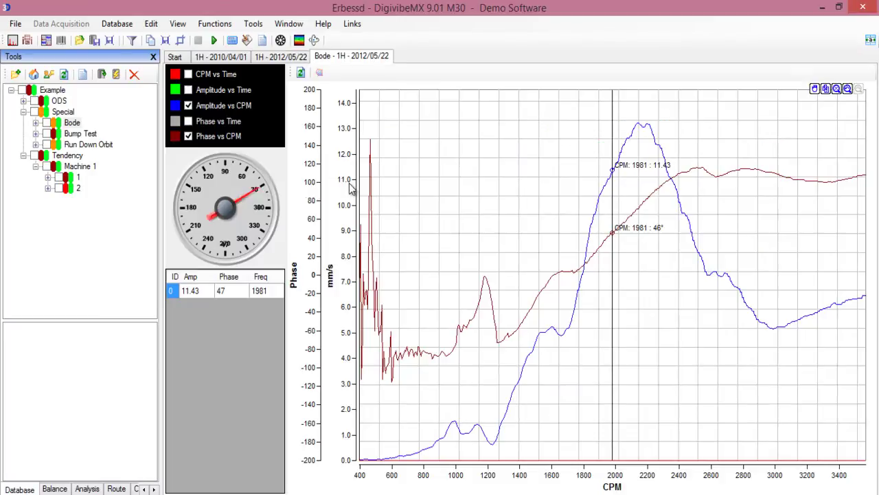
click(614, 265)
click(730, 256)
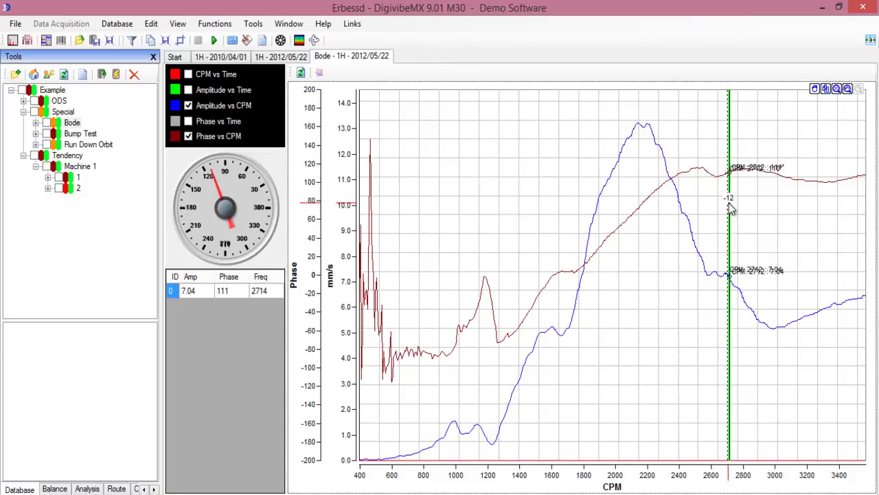
click(504, 233)
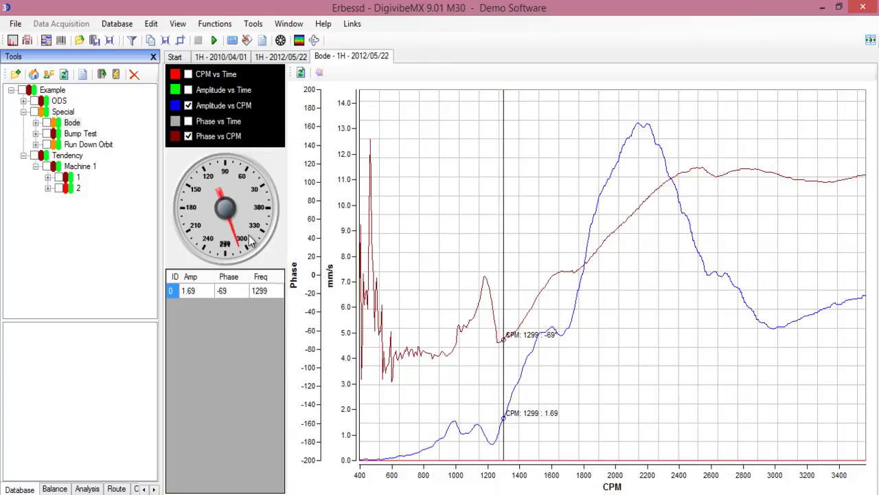
click(188, 74)
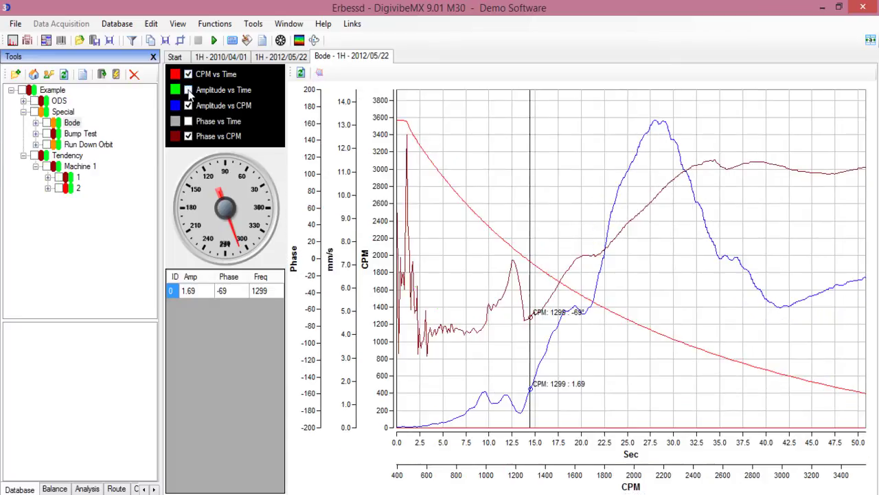
click(189, 90)
click(189, 121)
click(189, 74)
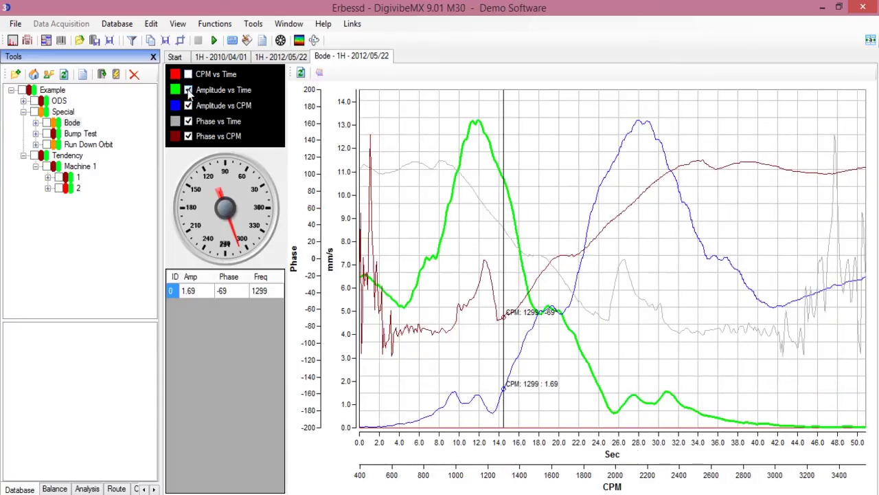
click(188, 90)
click(188, 121)
right_click(347, 59)
click(385, 62)
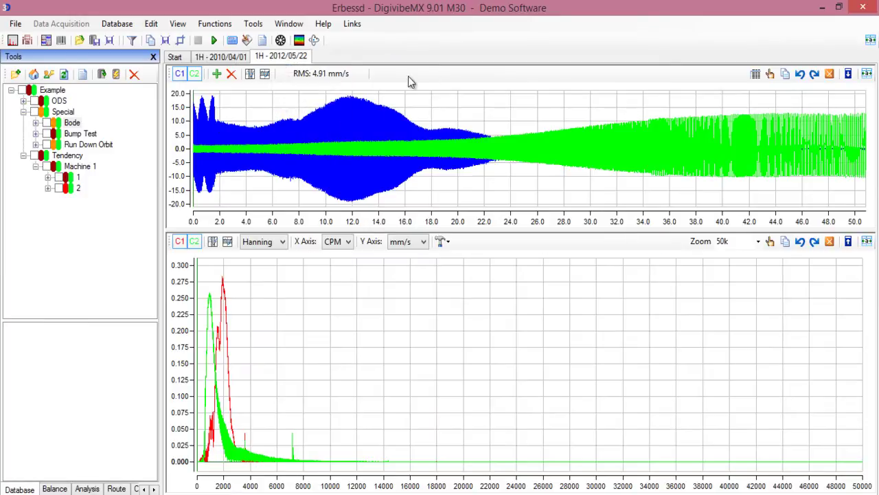
Create a channel 1 waterfall plot from Functions > Waterfall and rotate it.
click(217, 25)
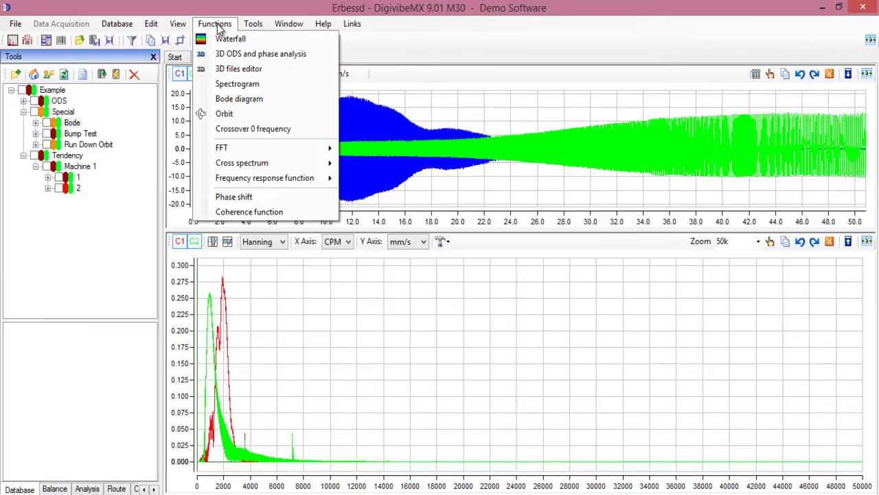
click(220, 41)
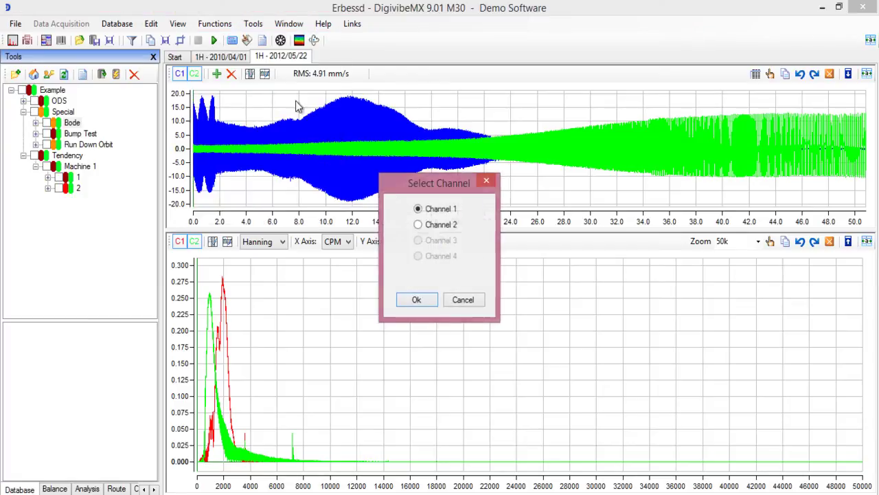
click(416, 301)
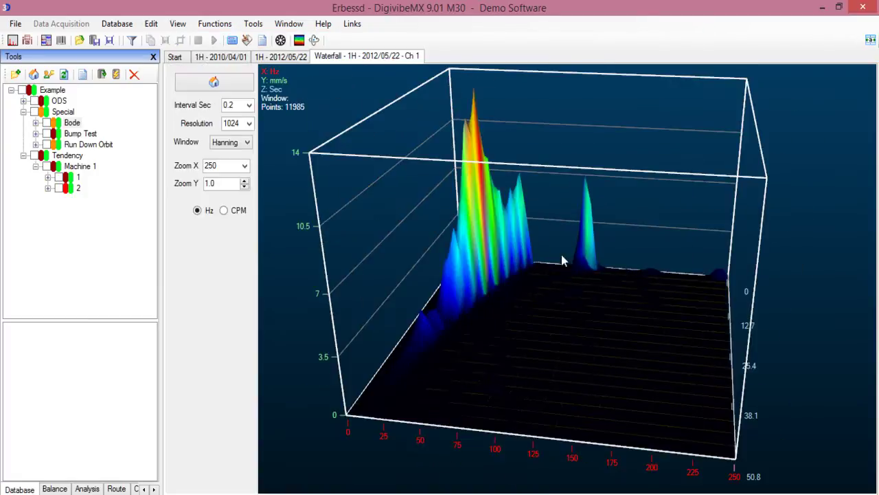
drag(561, 257, 579, 316)
drag(509, 266, 480, 220)
Set the waterfall resolution to 4096 and the window to Flaptop.
click(250, 124)
click(237, 154)
drag(434, 253, 340, 284)
click(247, 143)
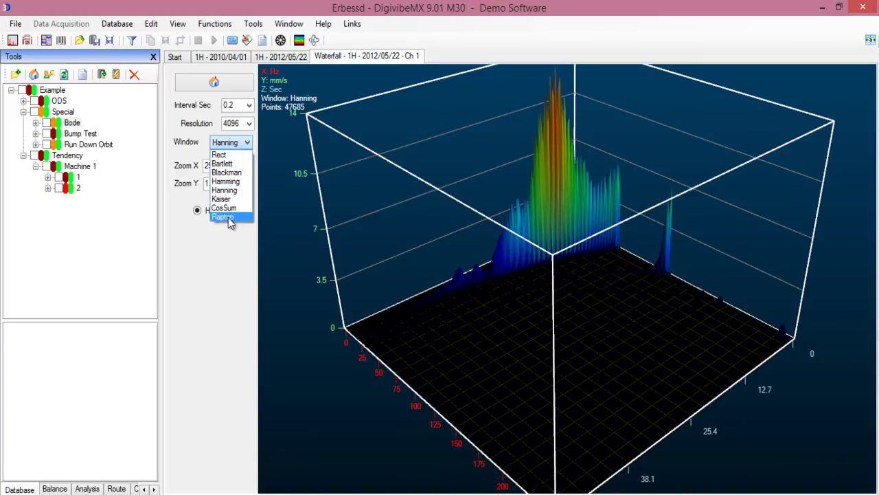
click(230, 217)
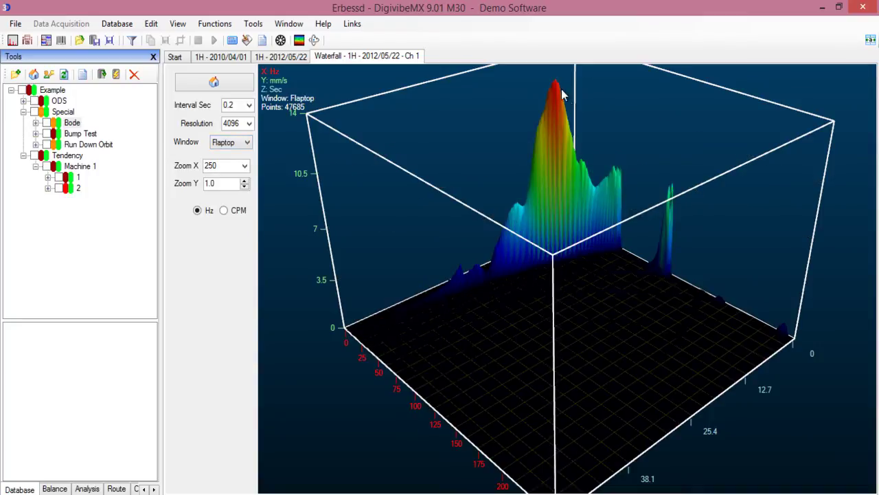
drag(520, 266, 343, 149)
Close the waterfall and open the horizontal Run Down Orbit point 1 measurement.
right_click(363, 62)
click(391, 66)
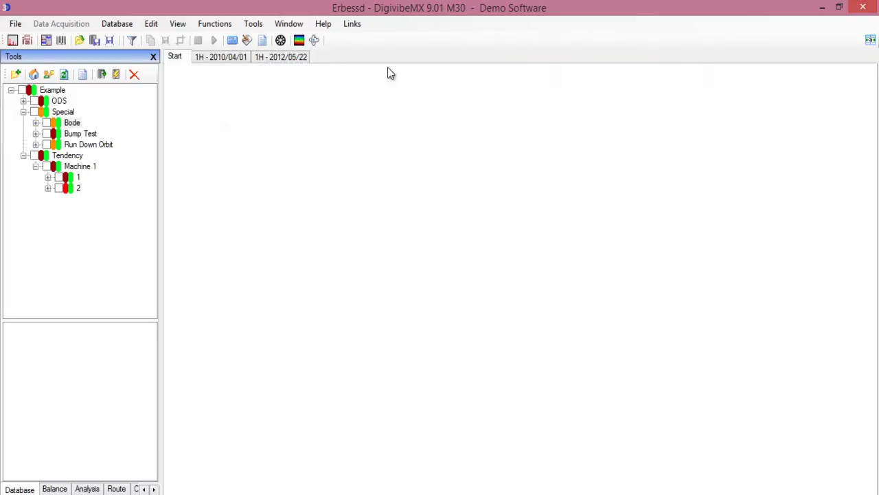
click(174, 56)
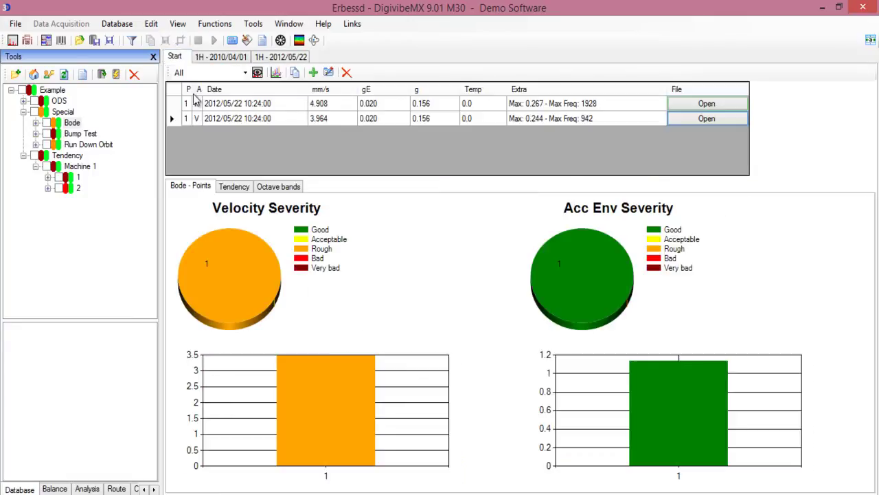
click(83, 145)
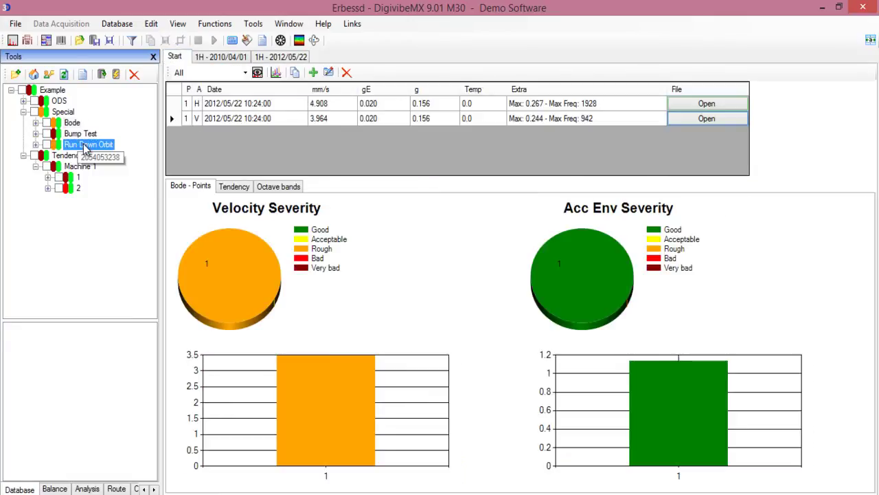
click(35, 144)
click(47, 155)
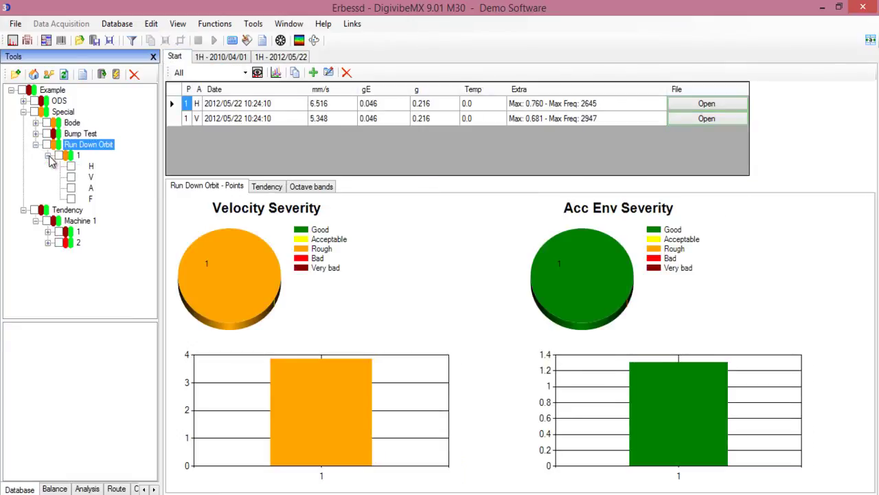
click(79, 156)
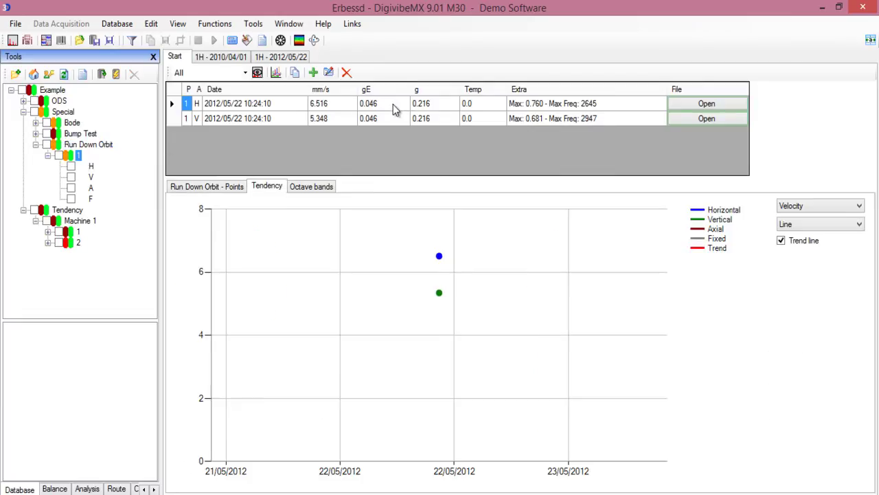
click(713, 106)
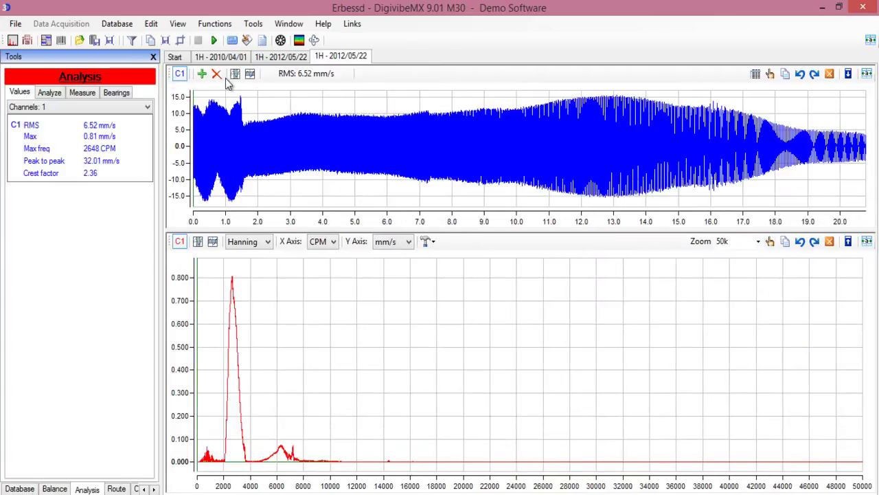
Overlay the vertical reading from the database as the second channel.
click(202, 73)
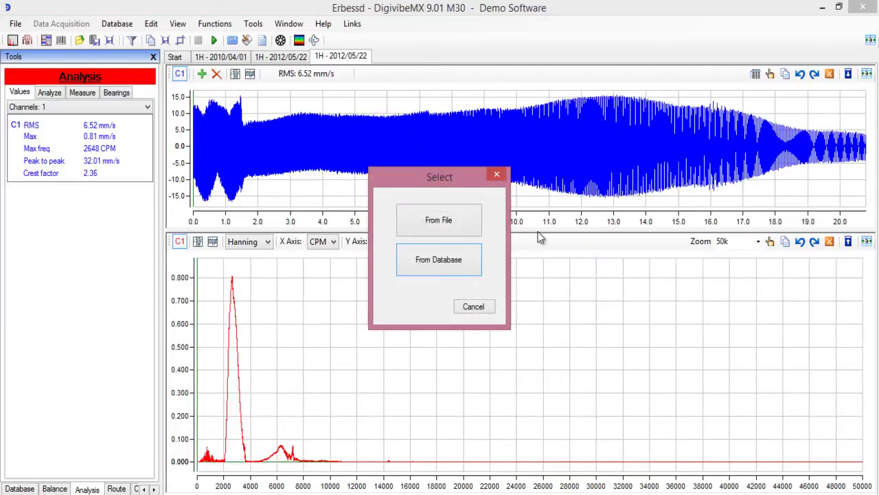
click(428, 267)
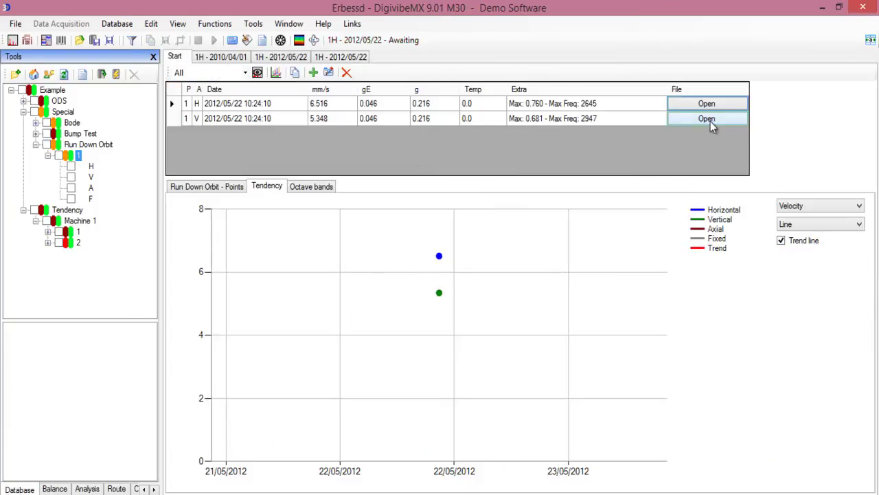
click(707, 119)
click(419, 299)
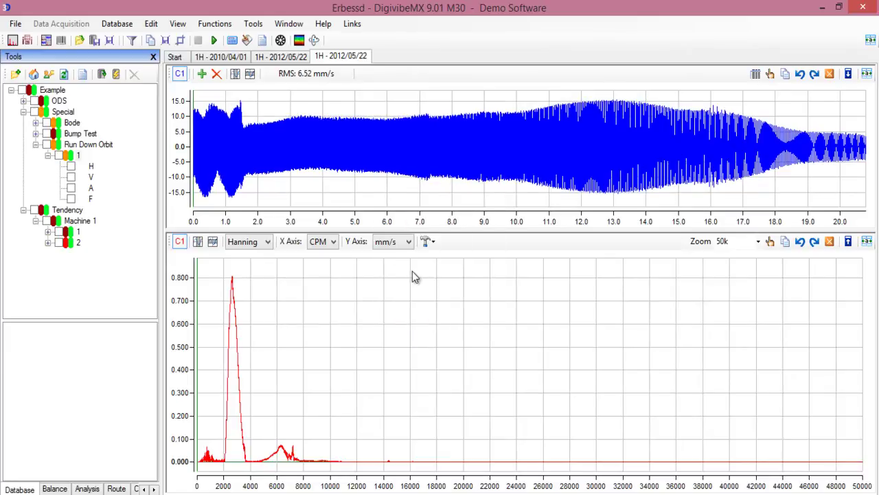
Create an orbit plot with 50 ms segments, play then pause it, and return to the waveform.
click(317, 41)
click(192, 249)
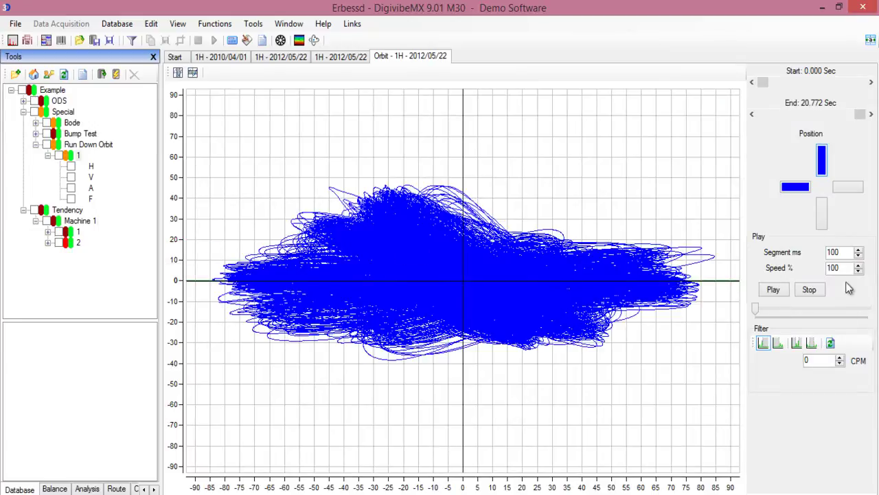
click(859, 255)
click(858, 255)
click(858, 254)
click(859, 254)
click(858, 255)
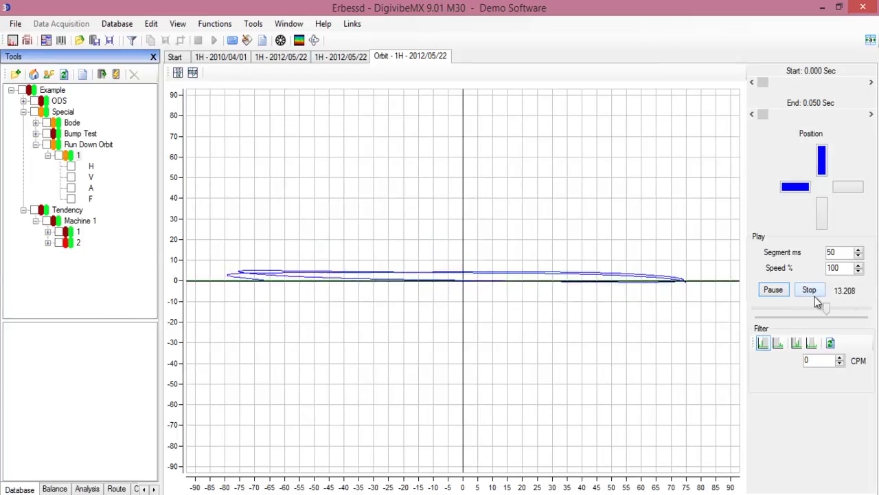
click(770, 290)
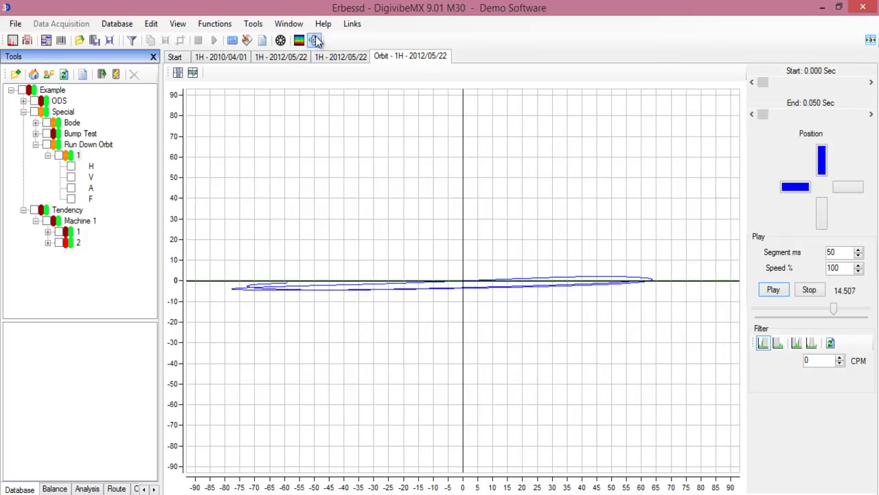
click(342, 58)
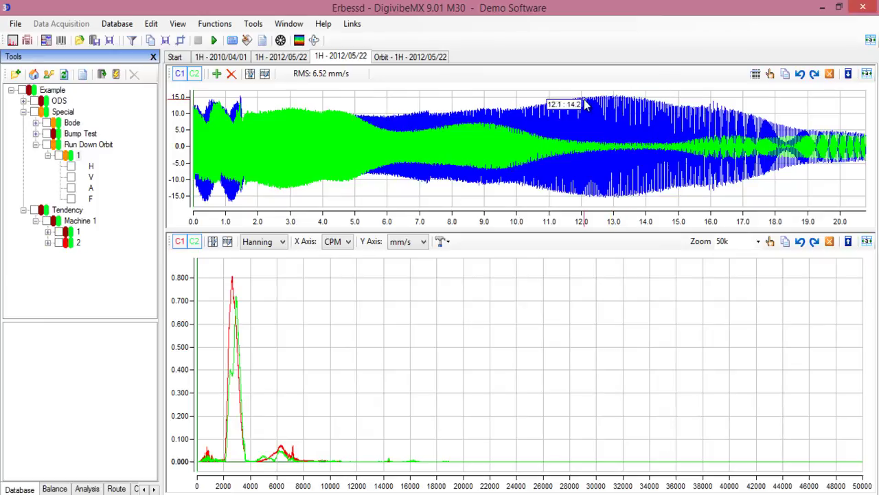
Zoom the waveform to 12.55–13.95 s, close the Orbit tab, and start closing the 2012/05/22 tab.
drag(600, 116, 639, 117)
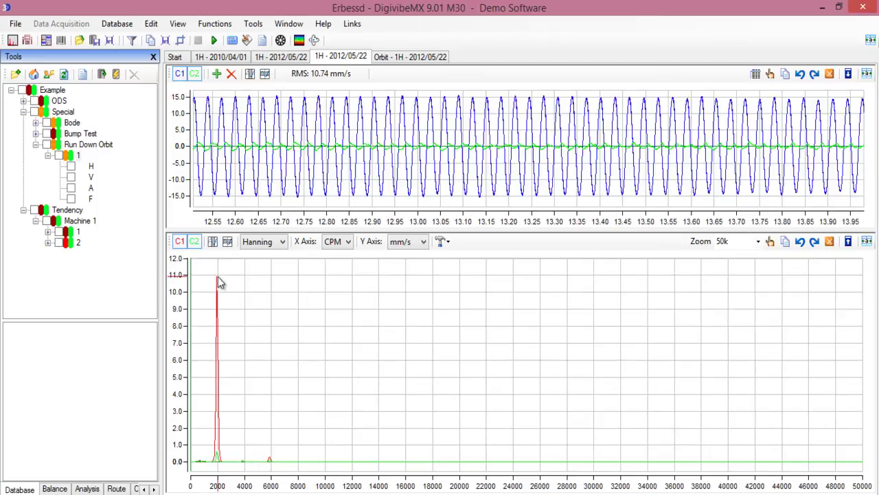
mouse_move(218, 282)
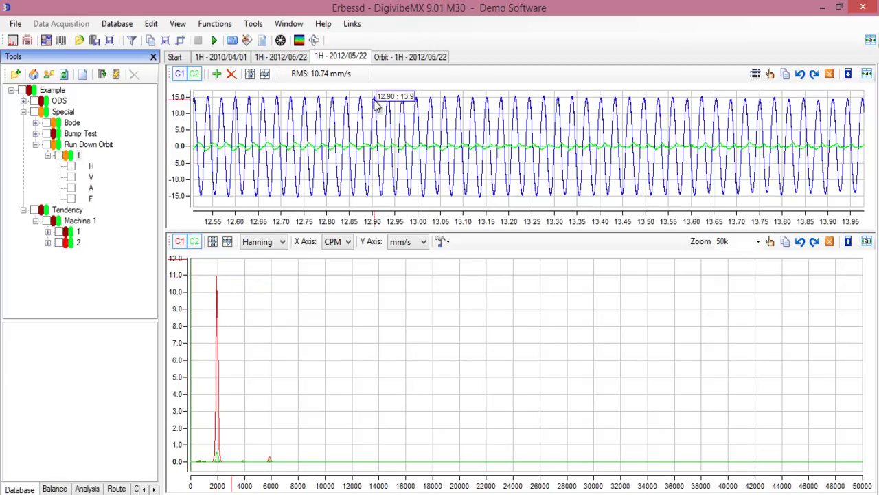
click(414, 58)
right_click(414, 59)
click(431, 68)
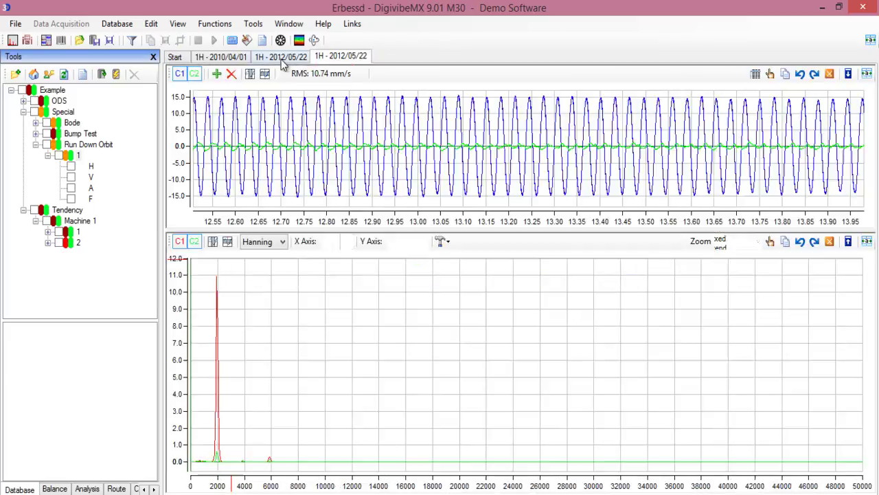
right_click(335, 58)
Close the 1H - 2012/05/22 waveform tab and return to the Start page.
click(357, 62)
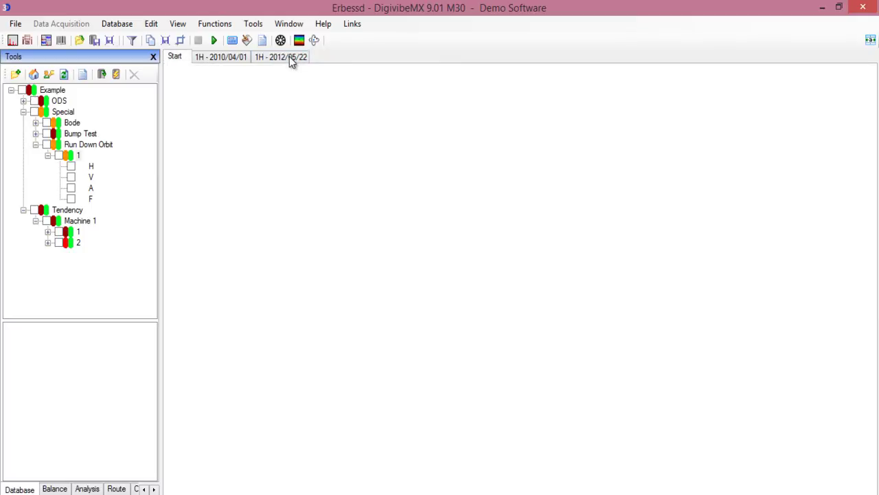
click(221, 57)
click(174, 56)
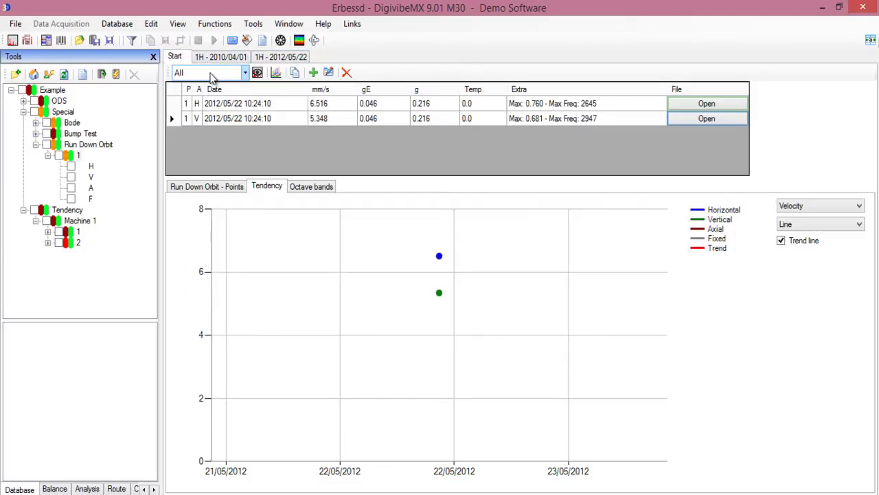
Collapse Run Down Orbit and open the 2012/03/05 Bump Test point 1 horizontal recording.
click(47, 155)
click(35, 144)
click(35, 134)
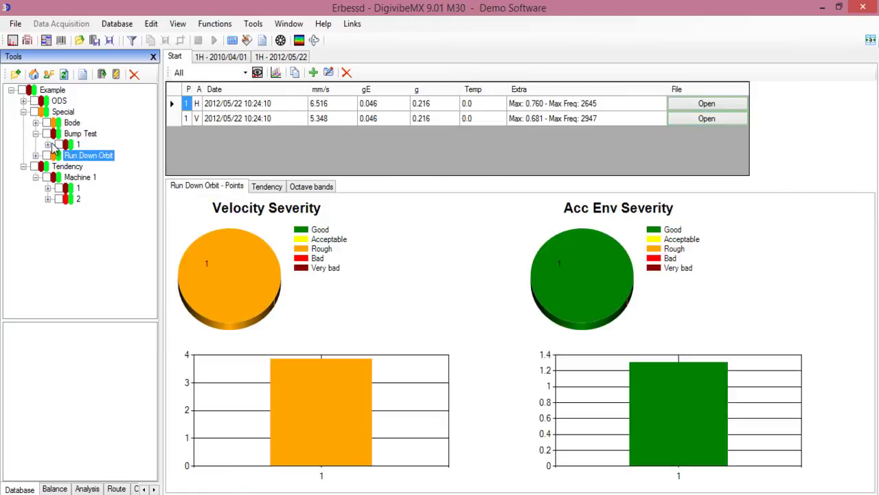
click(48, 144)
click(91, 155)
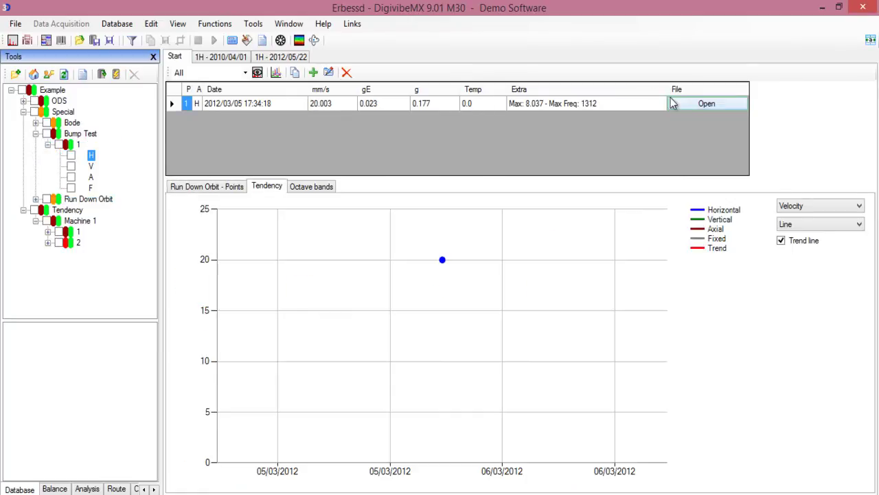
click(687, 107)
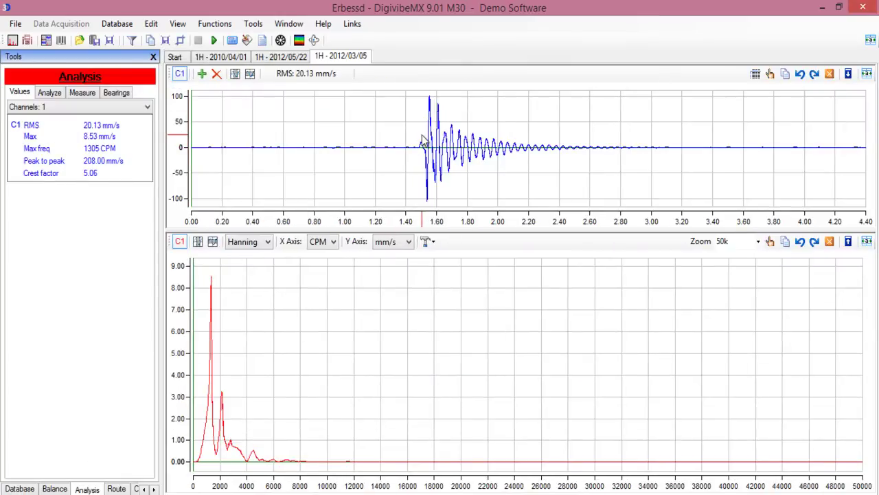
Zoom the waveform to the 1.52–3.02 s decay and mark the spectrum peak at 1323.6 : 6.47.
drag(424, 141, 658, 154)
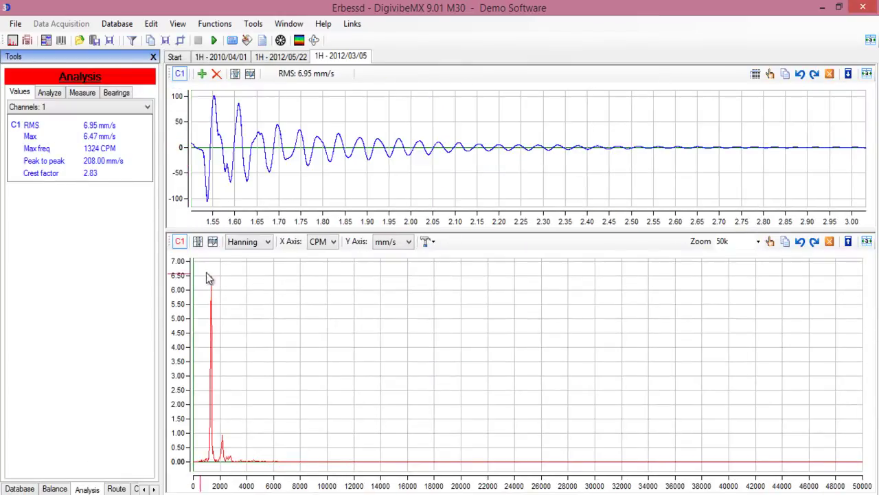
click(432, 241)
click(454, 322)
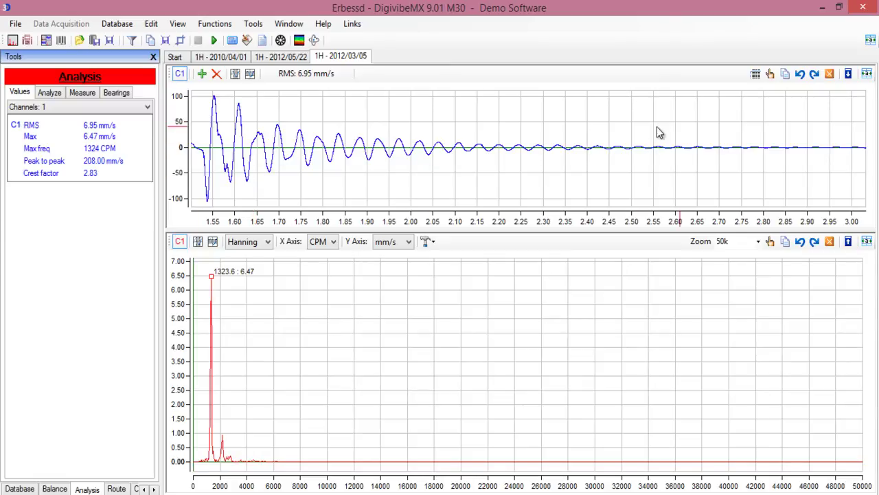
right_click(358, 63)
Close the bump test chart and collapse the Bump Test and Tendency branches on the Start page.
click(398, 65)
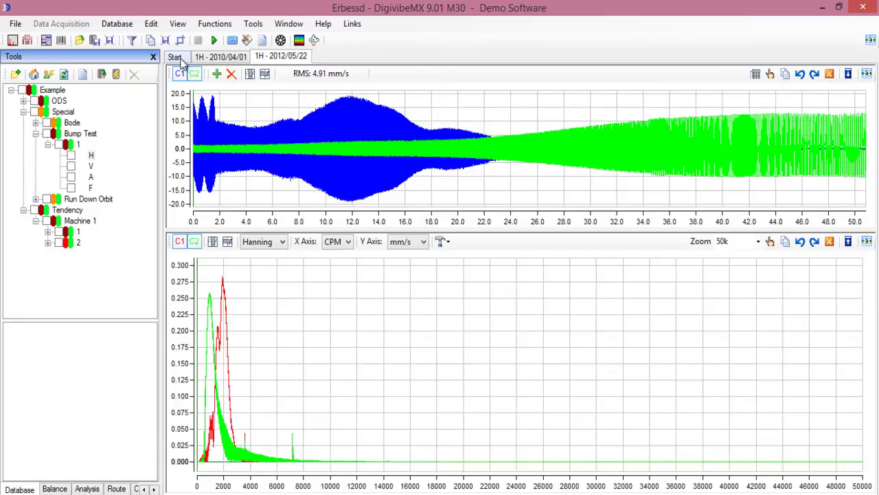
click(178, 59)
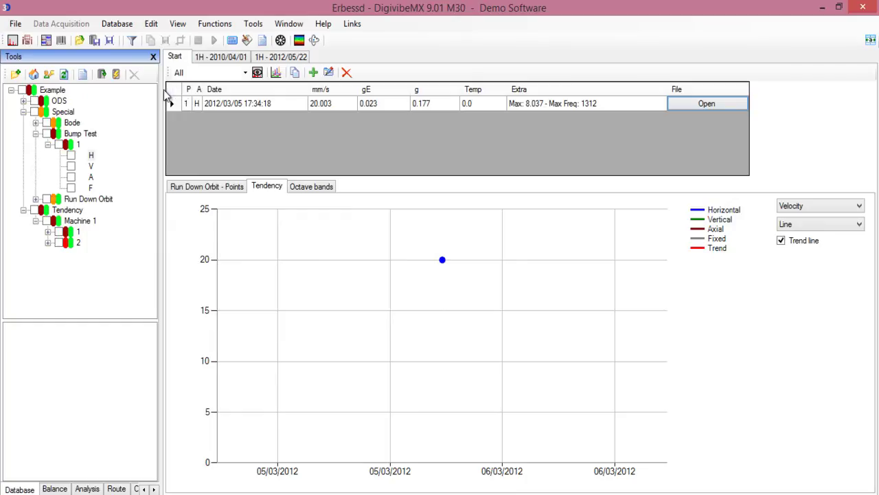
click(80, 133)
click(35, 133)
click(23, 155)
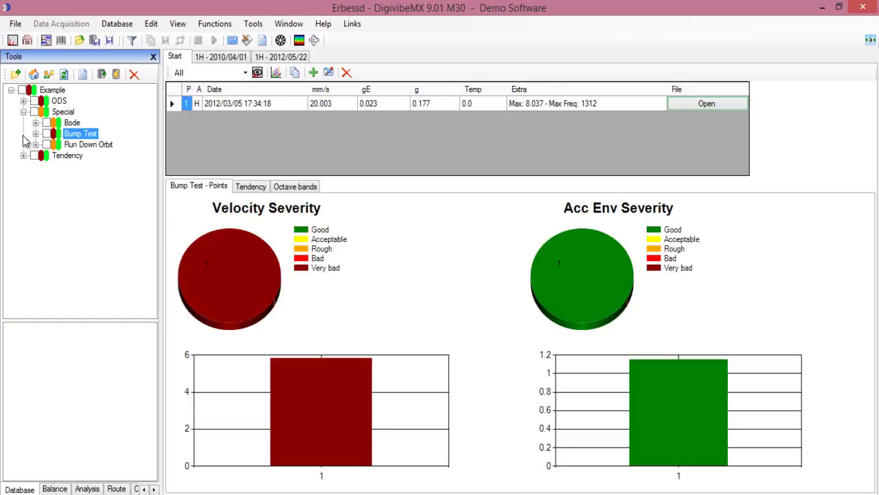
Collapse Special, expand the ODS group, and select the My Table machine.
click(23, 111)
click(23, 101)
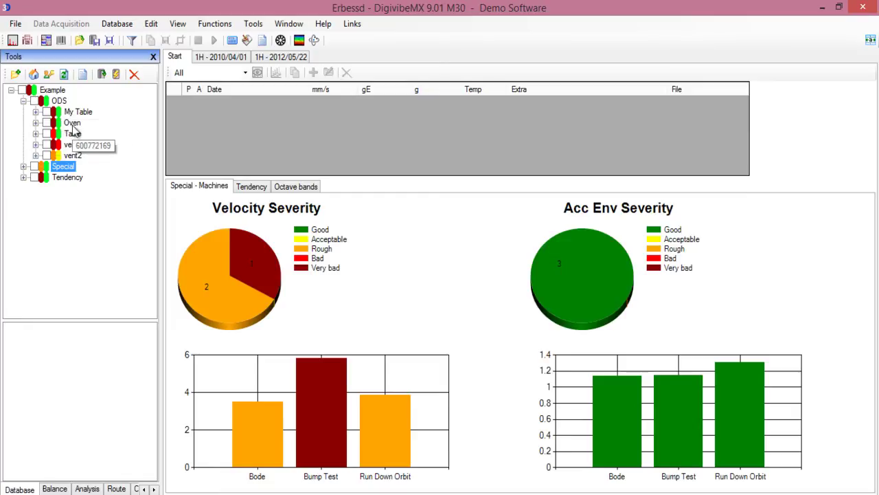
click(72, 124)
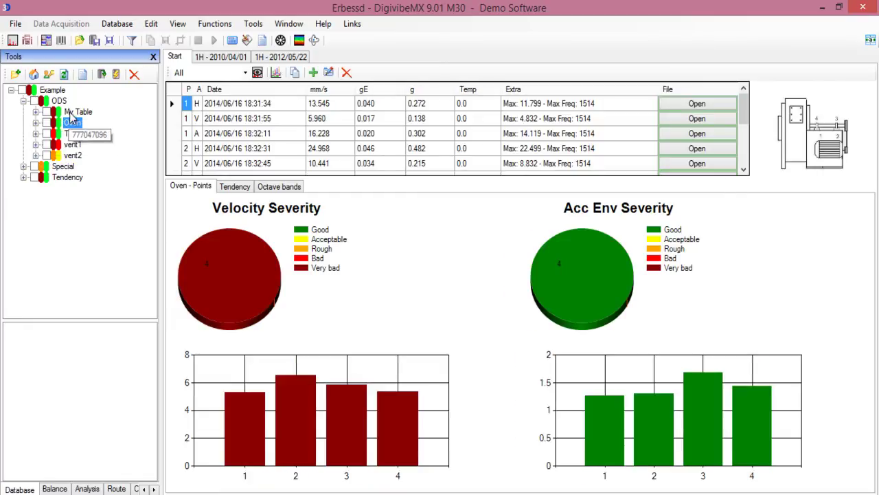
click(75, 114)
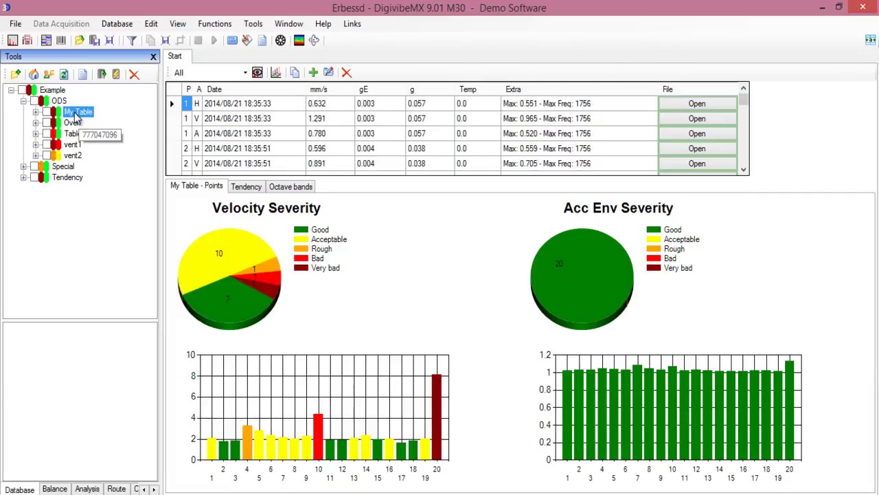
right_click(75, 114)
Load My Table's 2014/08/21 18:35 set in Phase Analysis, keeping only the 1752.9 CPM frequency.
click(115, 120)
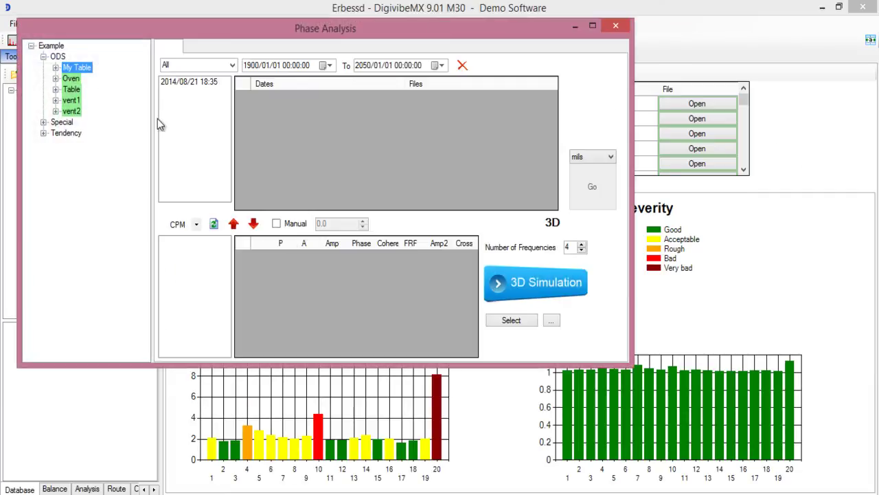
click(198, 81)
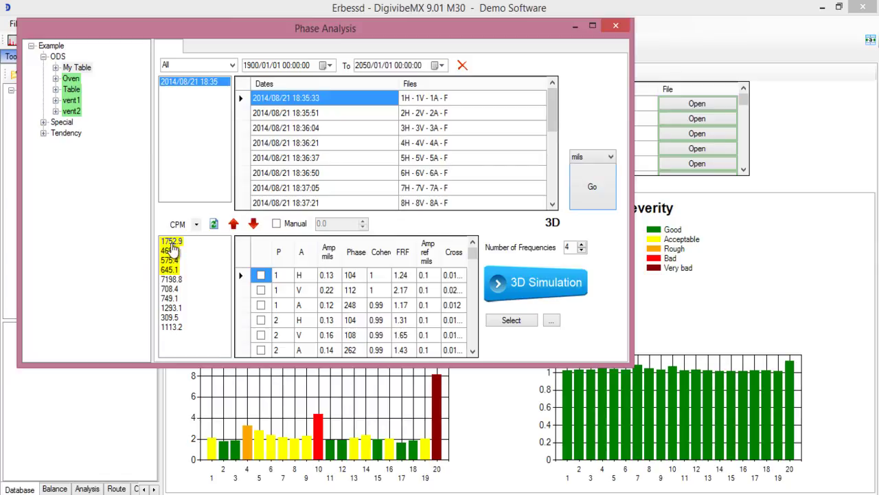
click(582, 252)
click(582, 252)
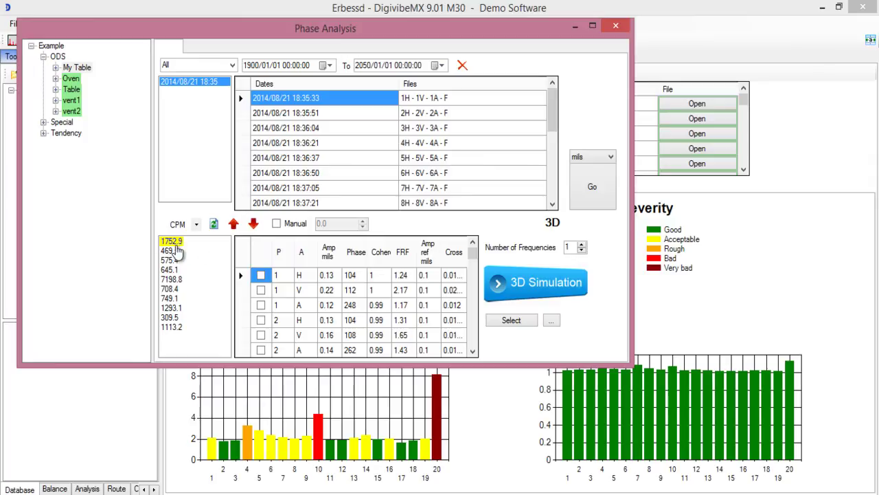
Animate My Table's full-screen 3D simulation at about 510% amplitude, viewed from the right side.
click(522, 279)
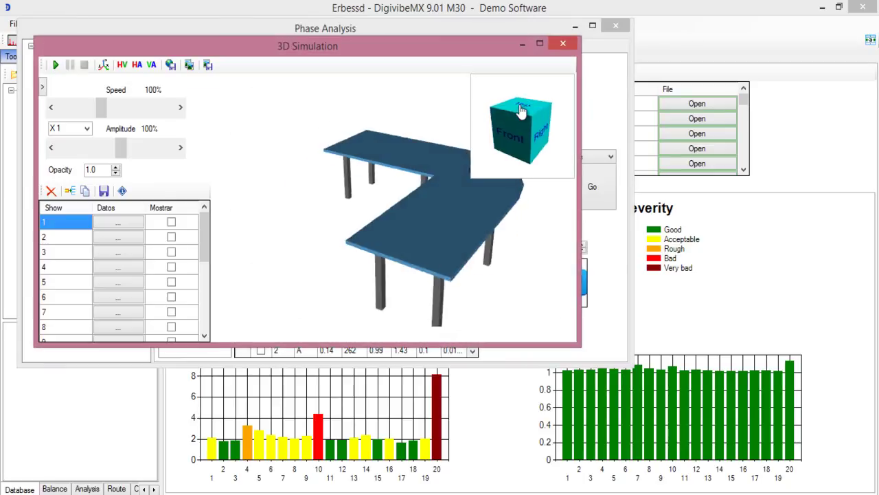
click(540, 44)
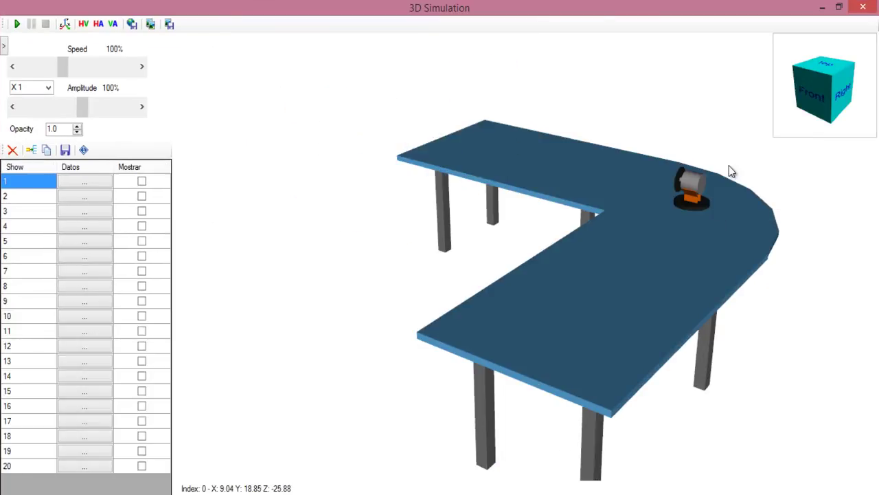
mouse_move(865, 111)
mouse_down()
mouse_move(788, 100)
mouse_move(864, 110)
mouse_up()
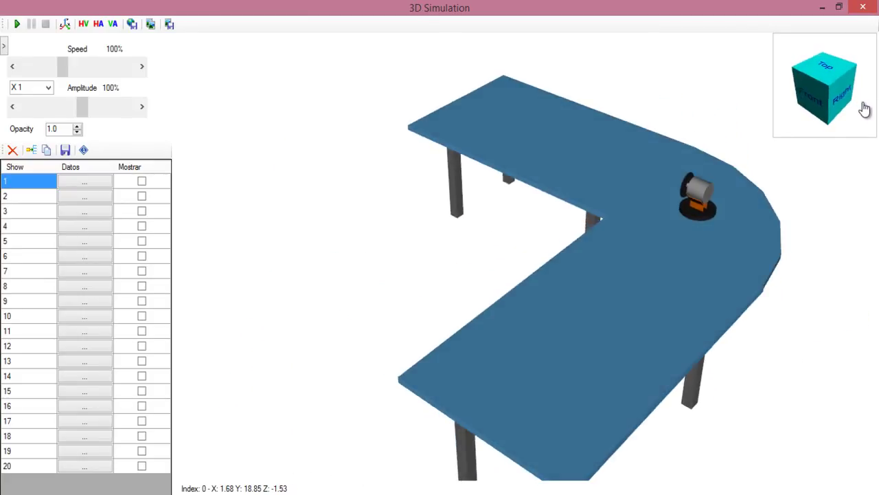
click(17, 24)
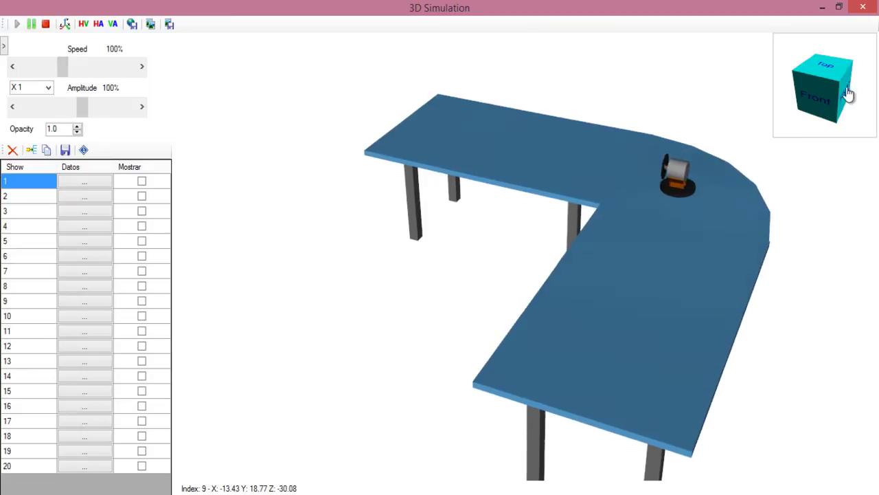
drag(846, 97, 799, 79)
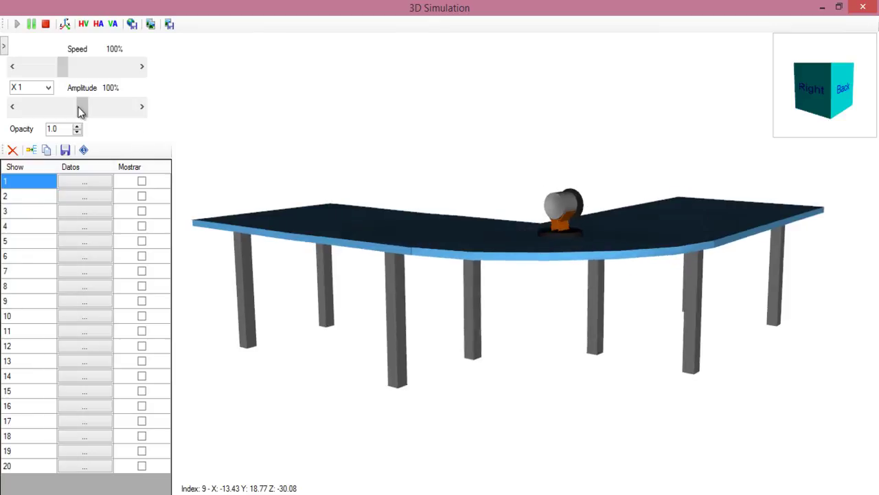
drag(80, 112, 134, 110)
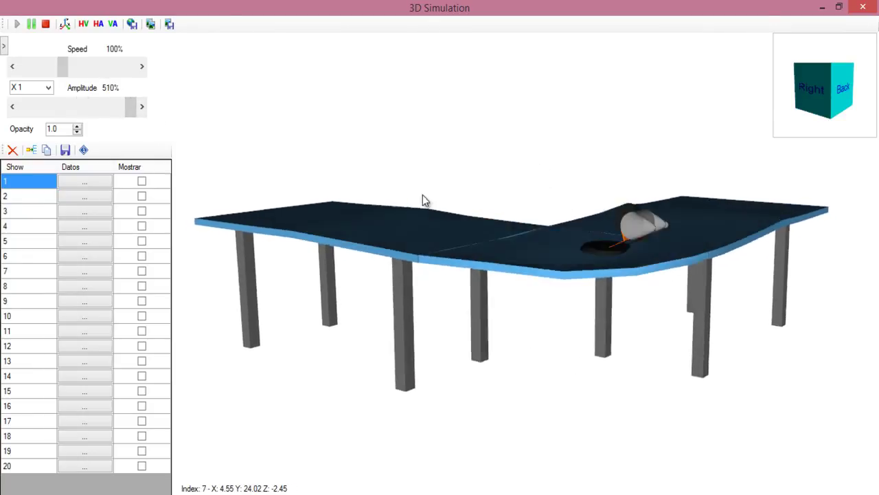
click(804, 88)
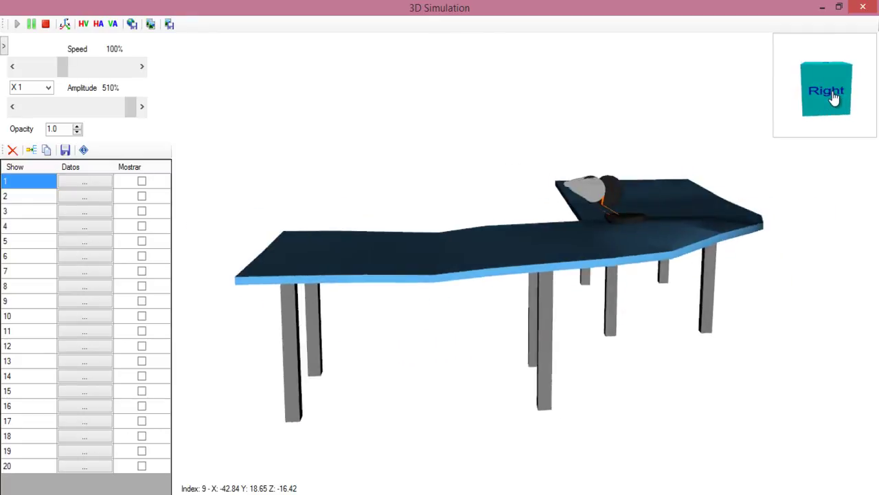
Delete point 20's horizontal, vertical and axial motion values and confirm with Ok.
click(72, 465)
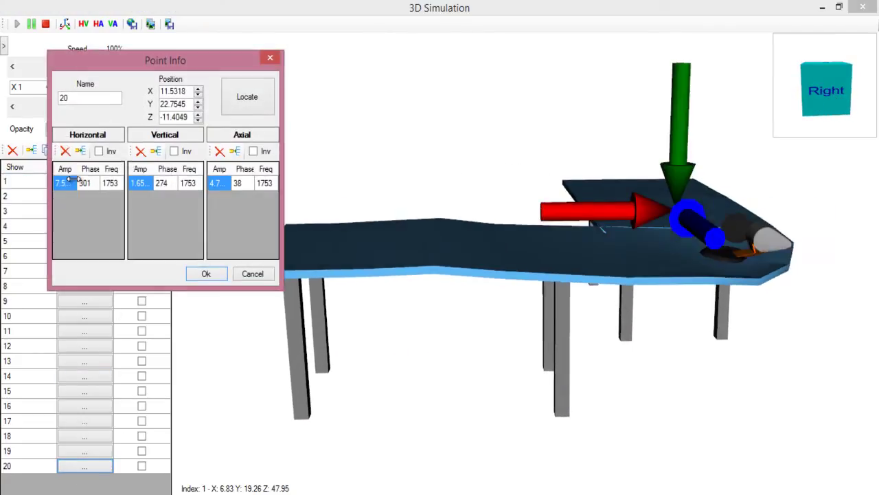
click(65, 150)
click(140, 150)
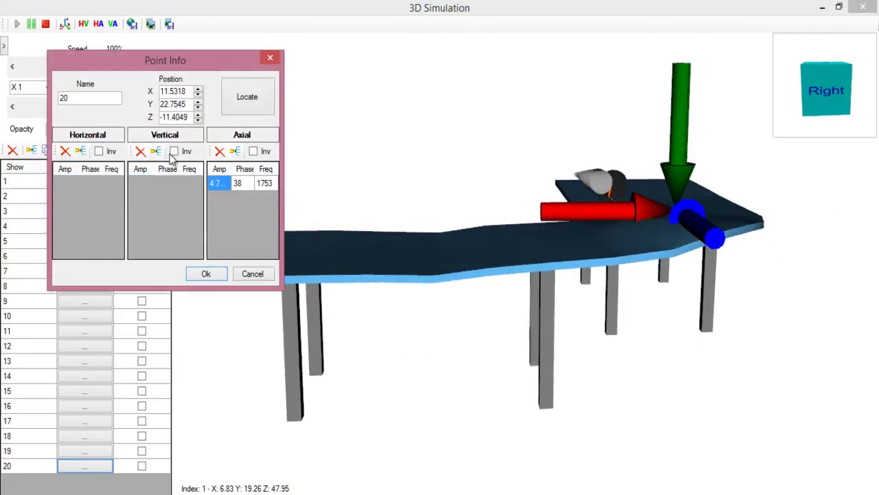
click(219, 150)
click(215, 272)
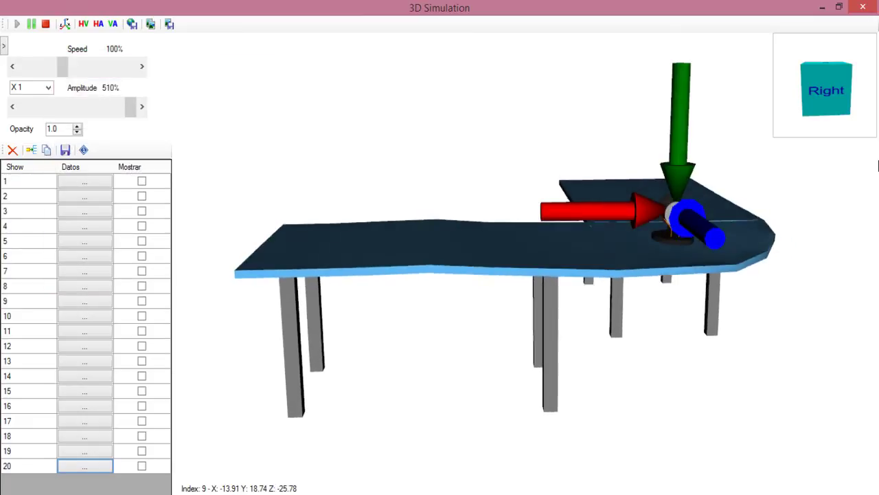
Set the displacement multiplier to X 10, amplitude to about 250%, then pick 7198.8 CPM.
mouse_move(824, 90)
mouse_down()
mouse_move(829, 69)
mouse_move(827, 91)
mouse_up()
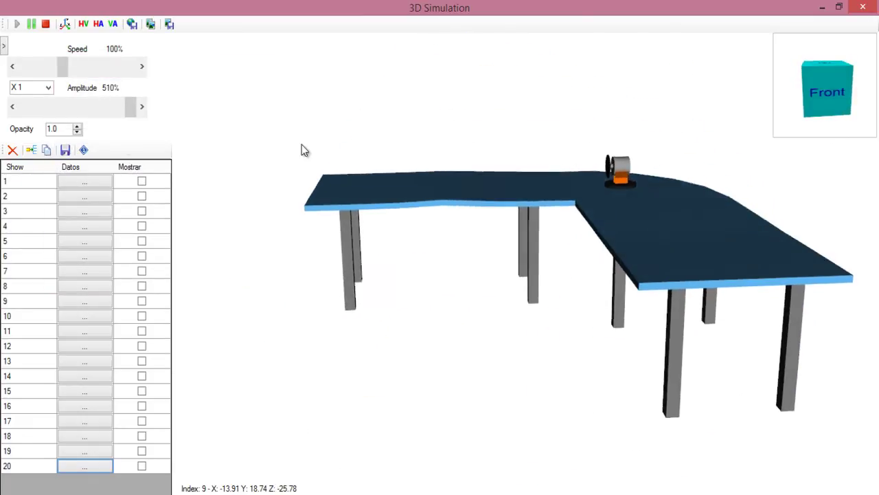
click(41, 88)
click(34, 130)
drag(132, 108, 102, 117)
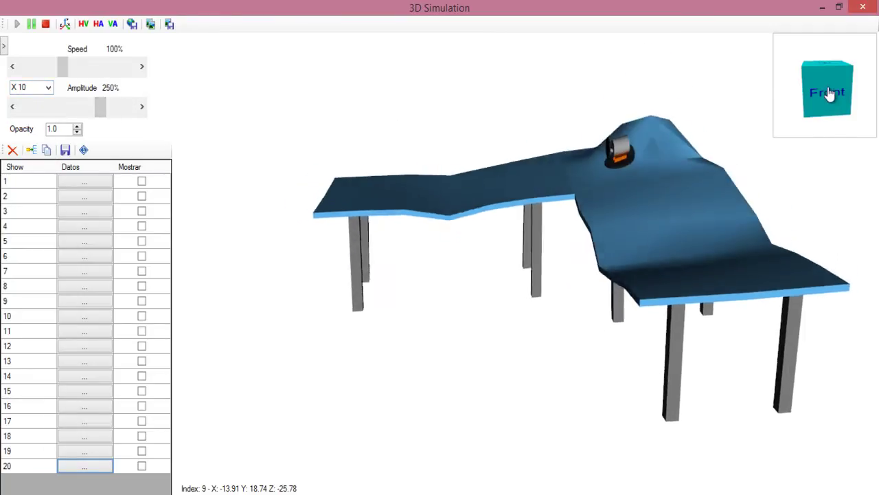
drag(829, 94, 837, 100)
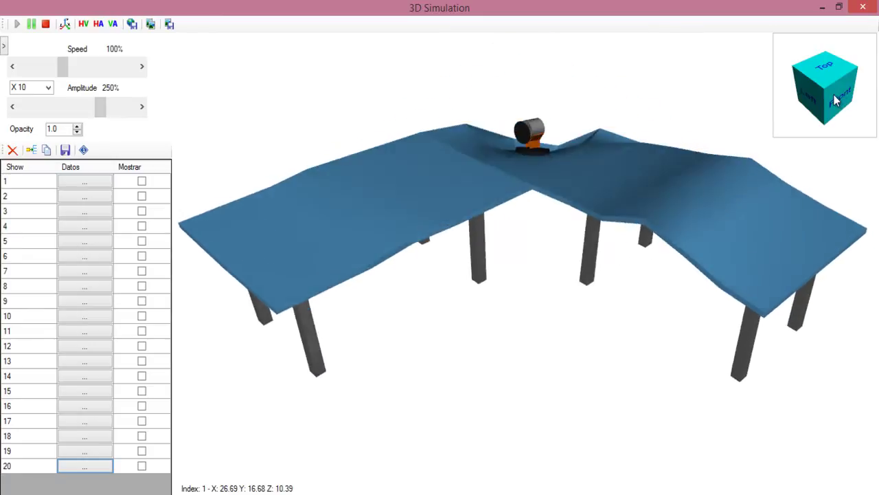
click(836, 100)
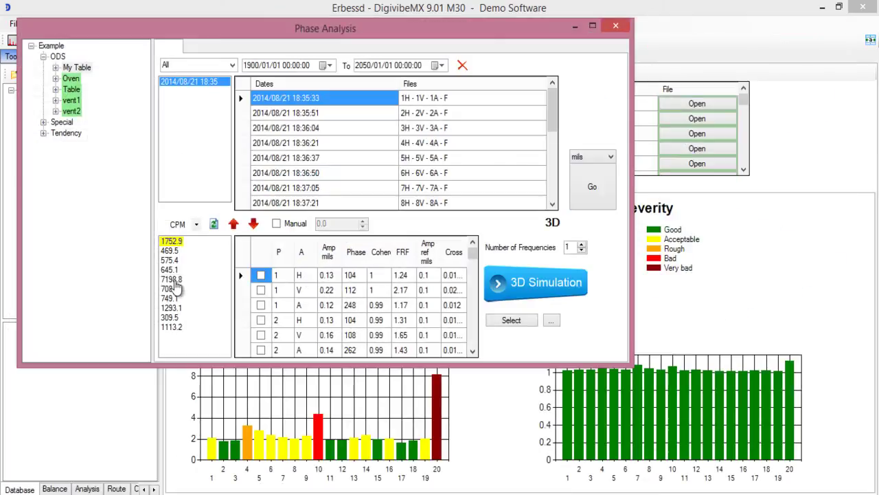
click(171, 280)
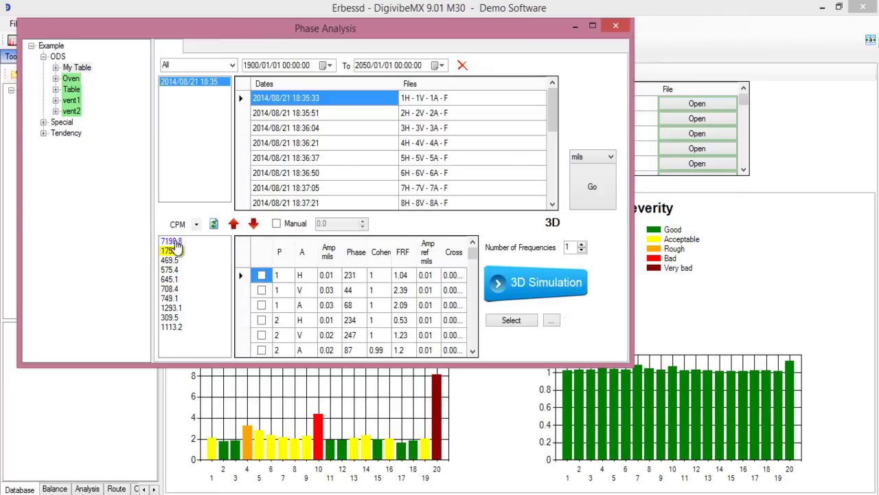
click(535, 292)
click(574, 80)
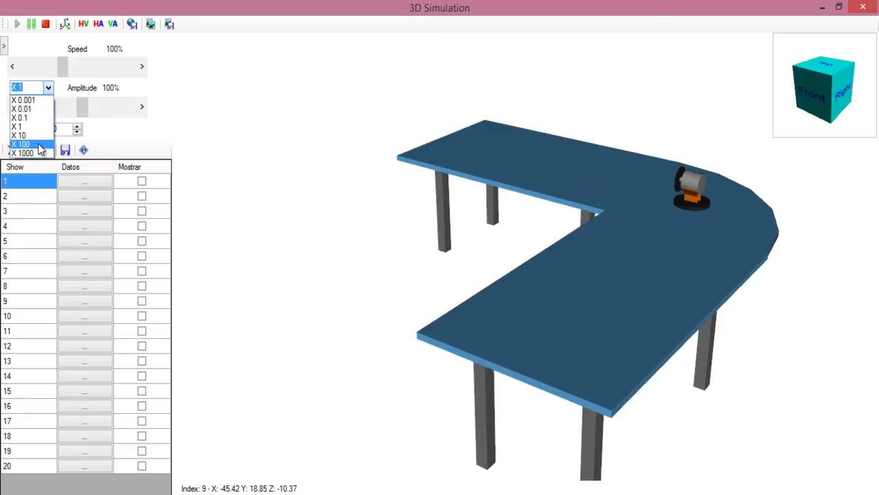
click(39, 149)
mouse_move(83, 107)
mouse_down()
mouse_move(92, 119)
mouse_move(99, 112)
mouse_up()
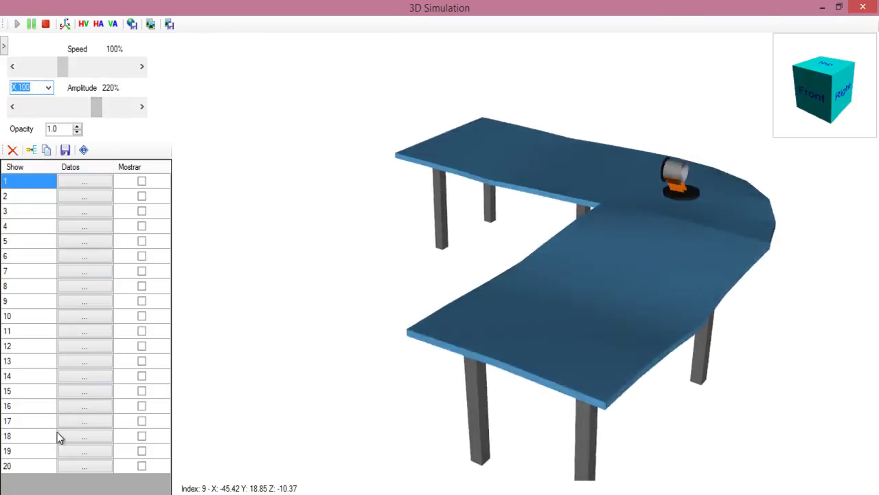
click(81, 466)
click(100, 187)
click(174, 187)
click(253, 187)
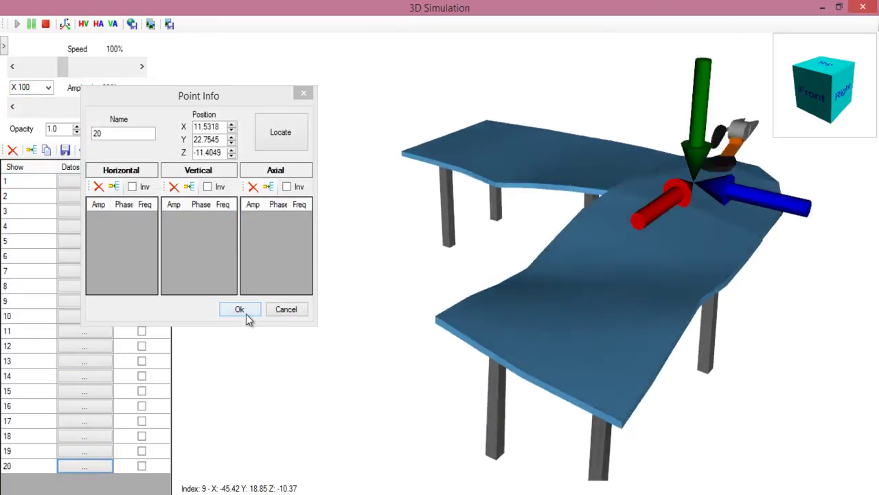
click(240, 310)
click(843, 100)
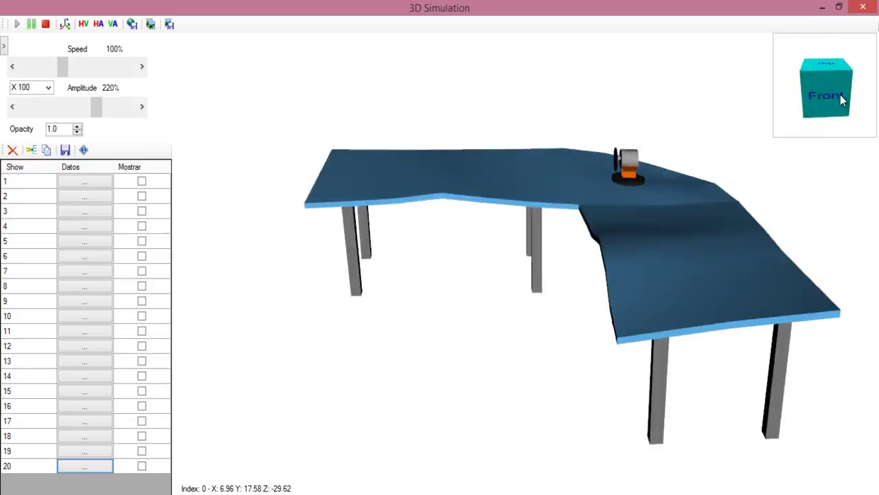
drag(843, 100, 856, 103)
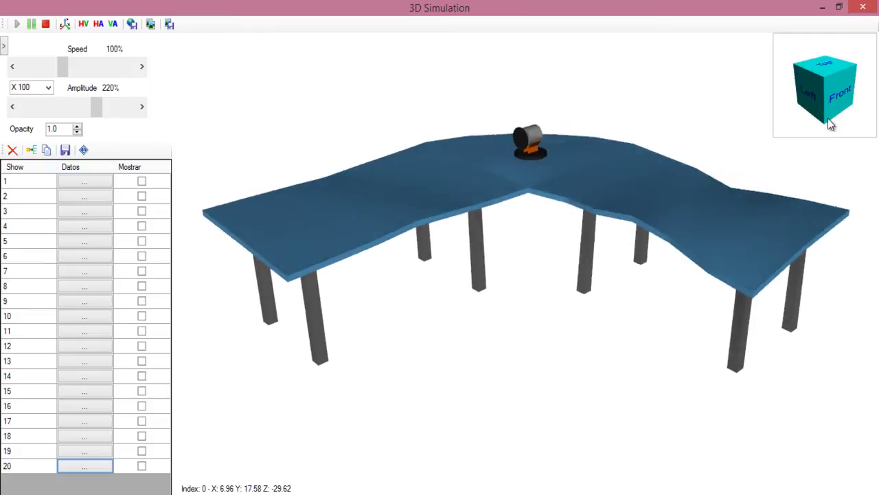
drag(837, 109, 769, 125)
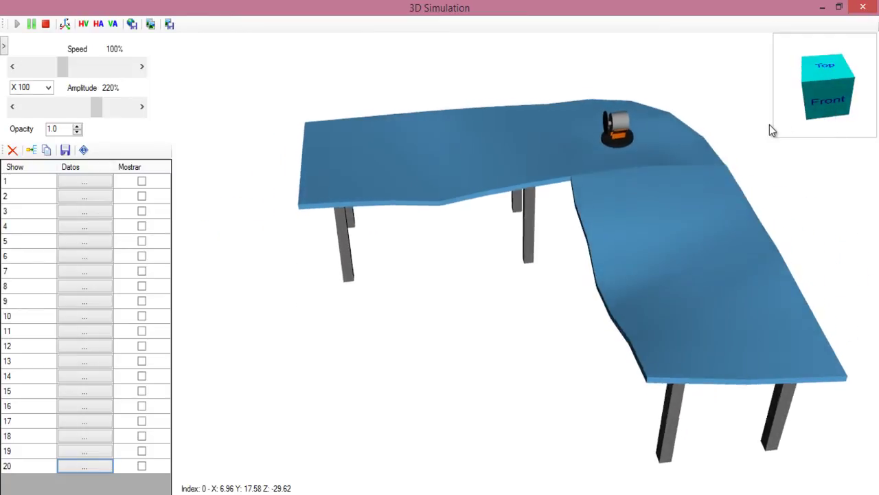
click(870, 9)
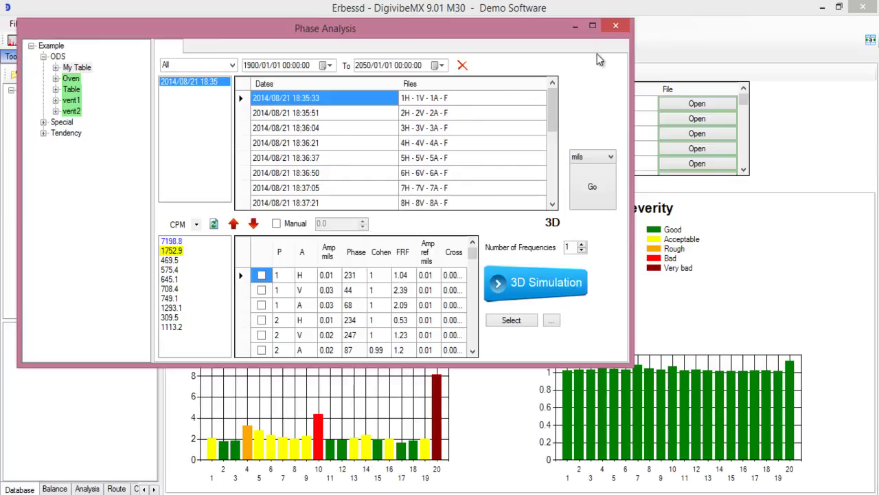
Close Phase Analysis, open vent2's ODS and Phase Analysis, and animate its fan 3D simulation.
click(616, 26)
click(76, 155)
right_click(85, 156)
click(106, 166)
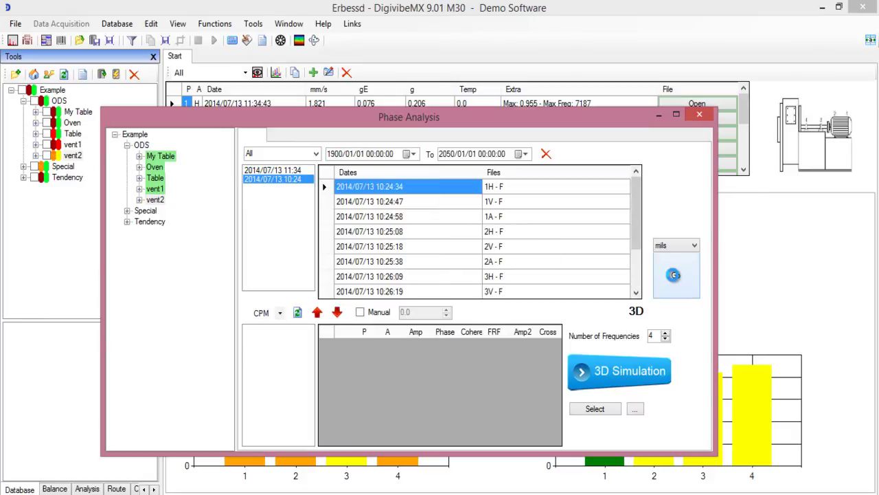
click(616, 380)
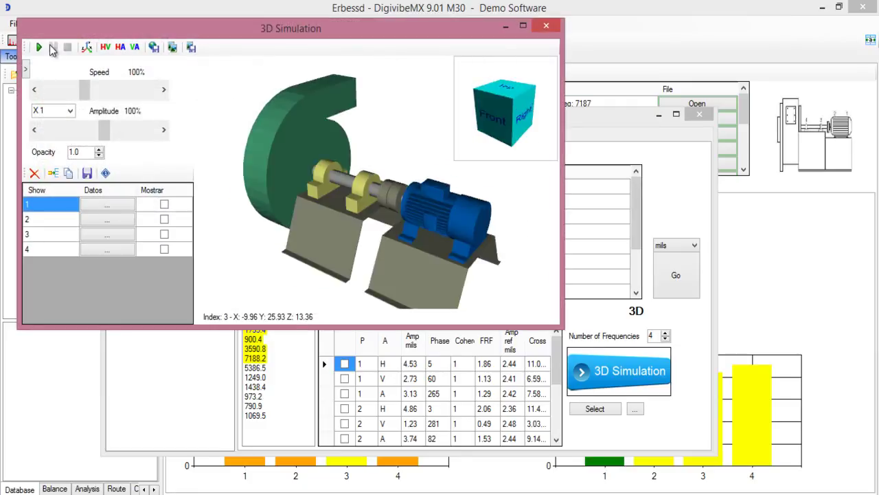
click(39, 47)
drag(502, 153, 487, 136)
Load the 11:34 measurement set and animate a second simulation docked on the right half.
click(613, 120)
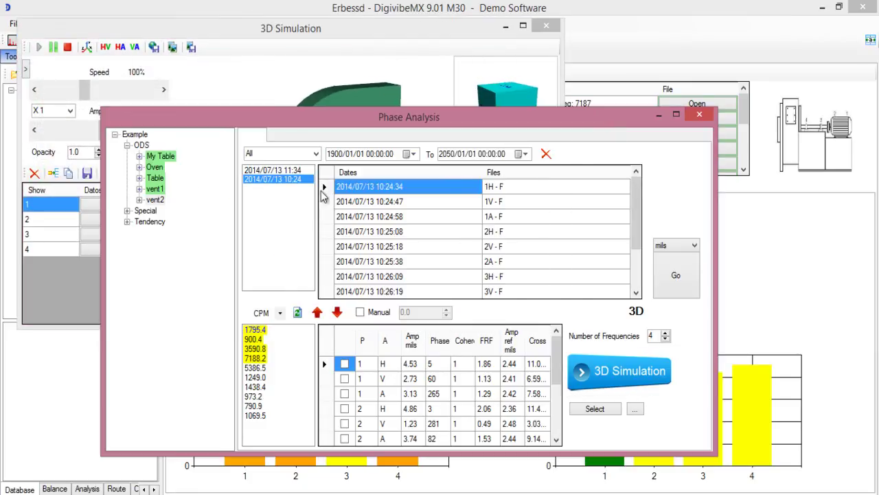
click(288, 170)
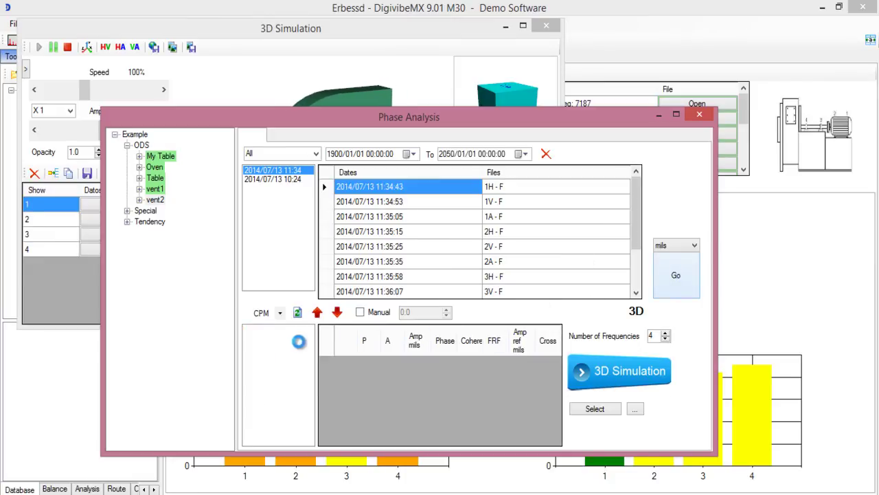
click(622, 372)
drag(398, 39, 878, 76)
click(462, 31)
Arrange the windows so the first fan simulation is docked on the left half.
key(super+Left)
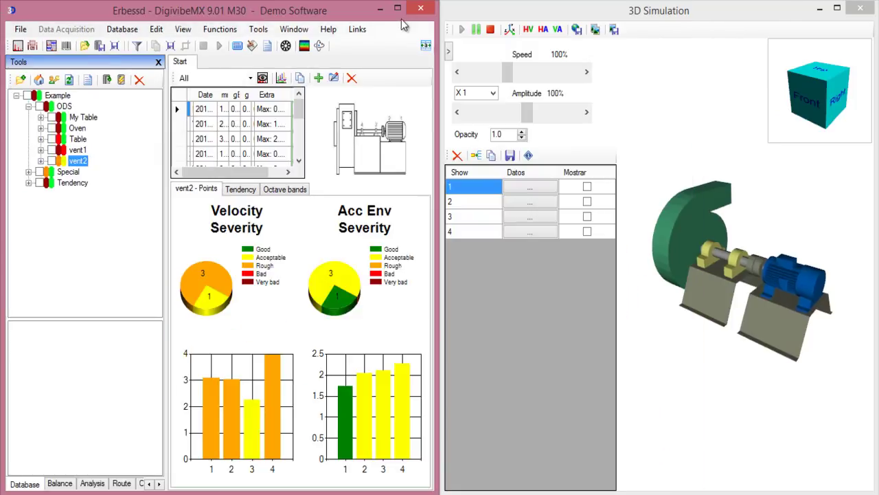
click(397, 9)
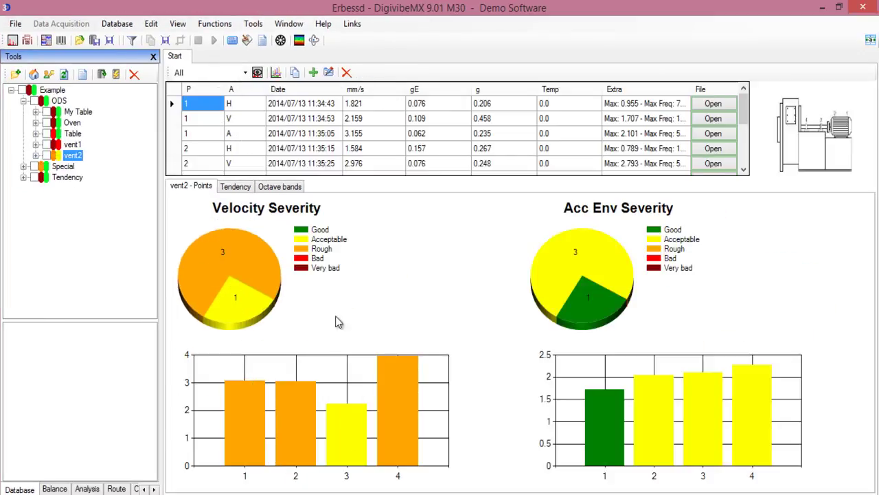
mouse_move(615, 488)
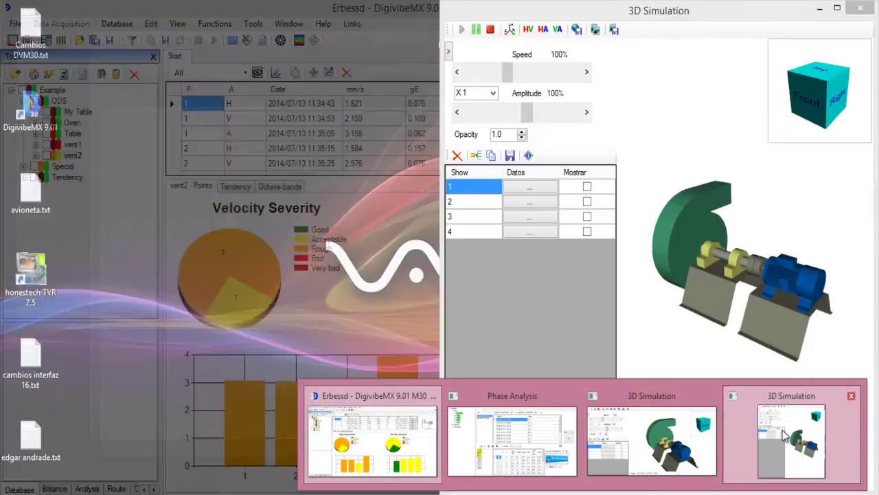
click(759, 458)
click(648, 440)
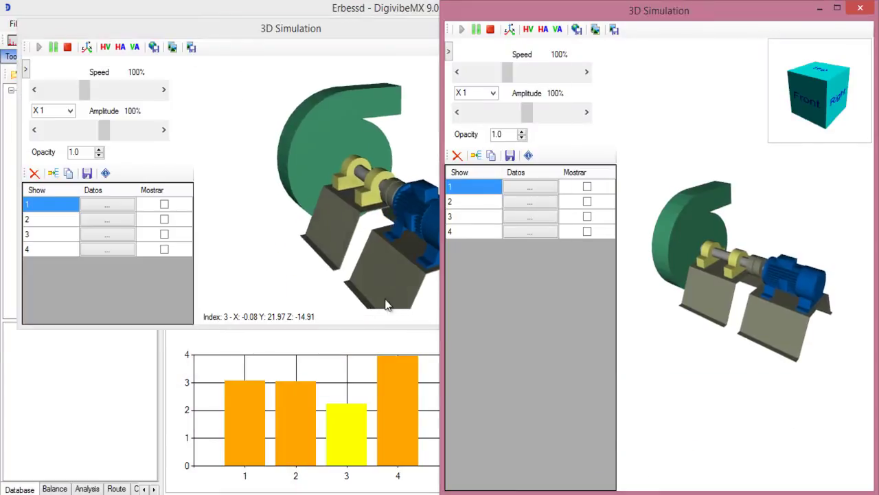
drag(264, 37, 2, 28)
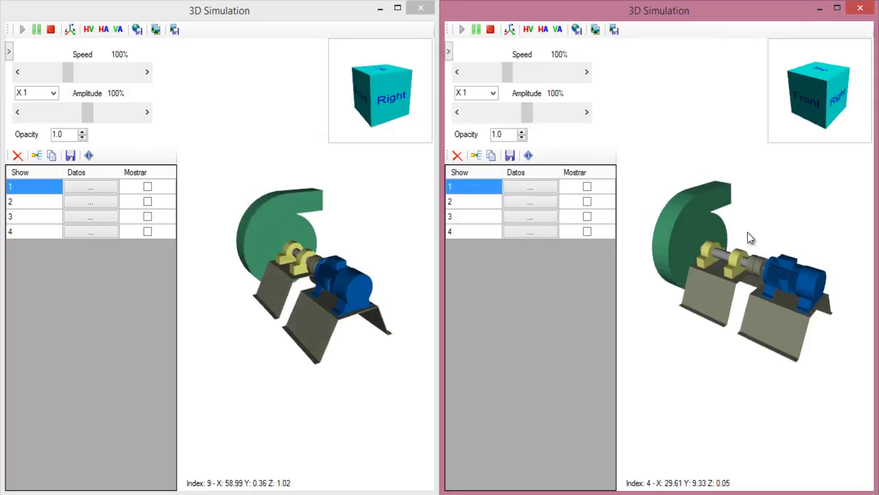
click(87, 192)
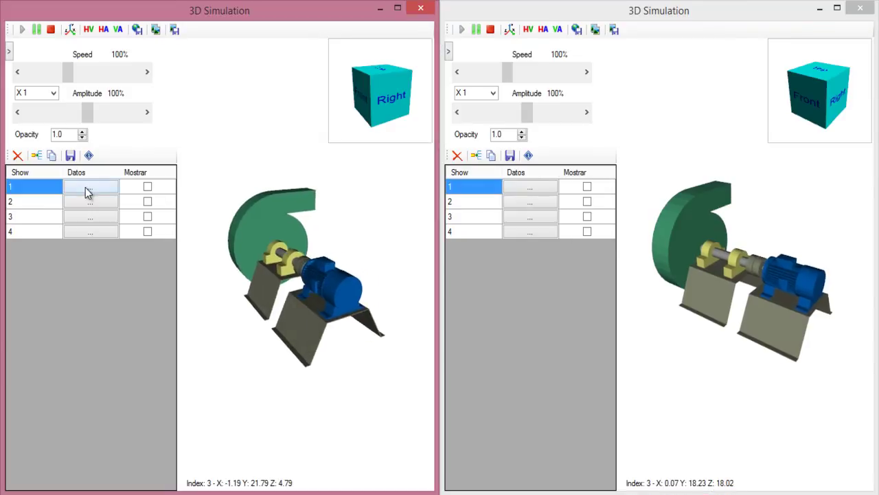
Set both fan simulations' displacement multipliers to X 10.
click(53, 93)
click(24, 140)
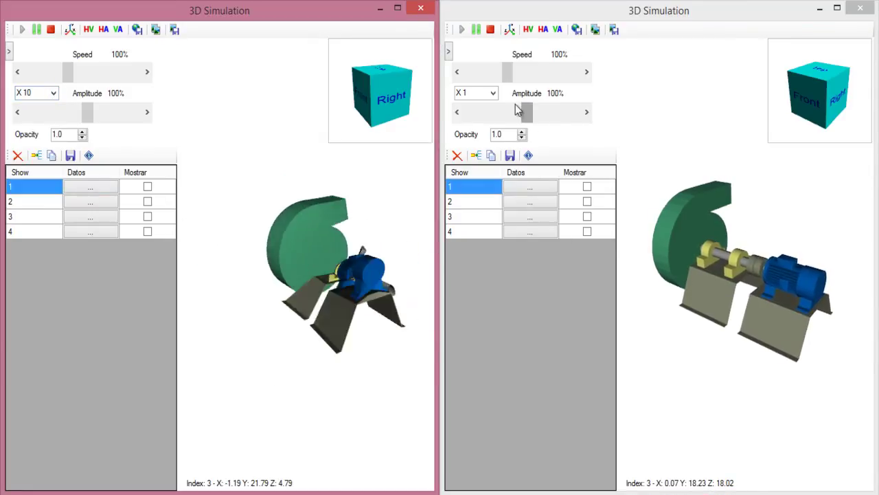
click(481, 92)
click(463, 140)
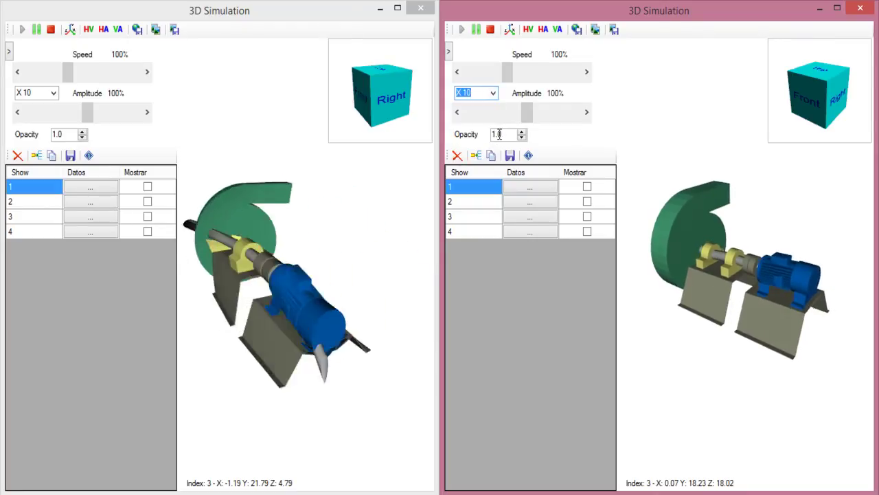
click(407, 269)
click(726, 217)
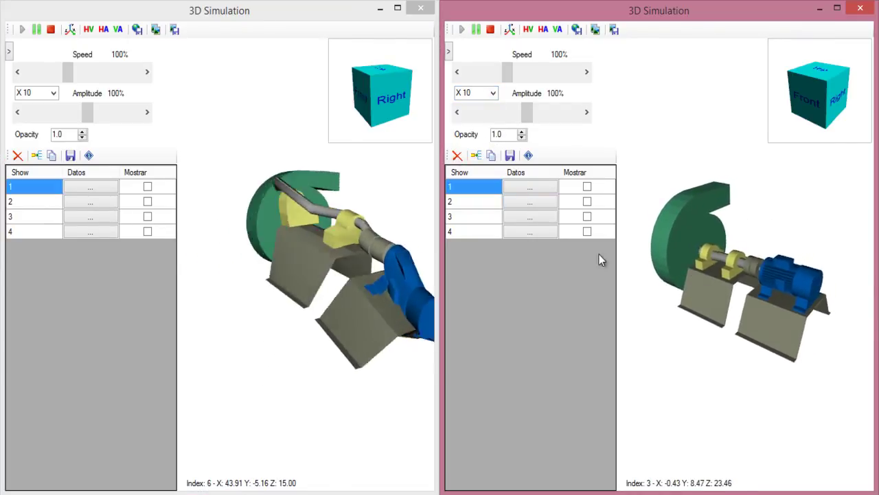
Reset the left multiplier to X 1, close the simulations, and return to the main window.
click(43, 114)
click(53, 93)
click(49, 132)
click(421, 8)
click(362, 64)
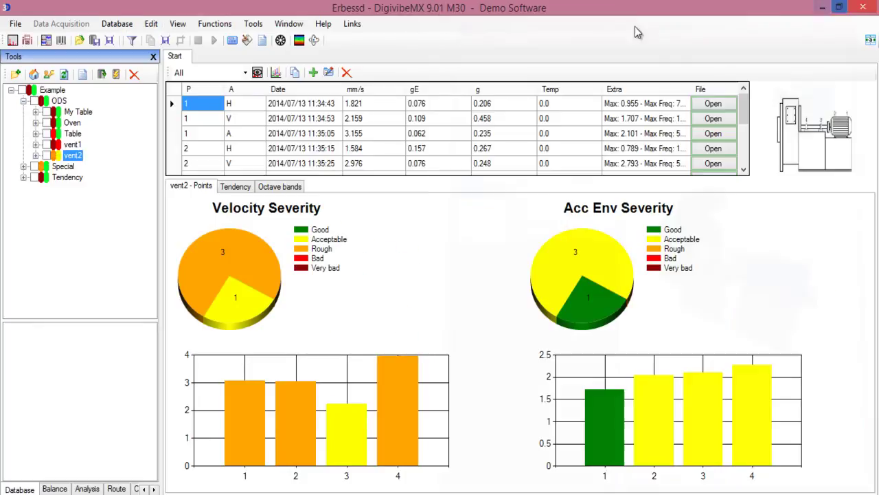
Create a new balance job with its default settings and open the Balancing Wizard.
click(27, 41)
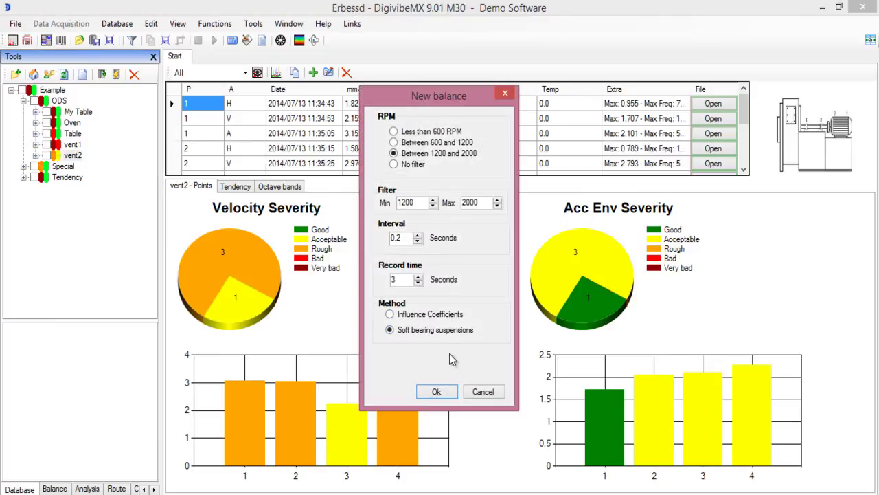
click(436, 392)
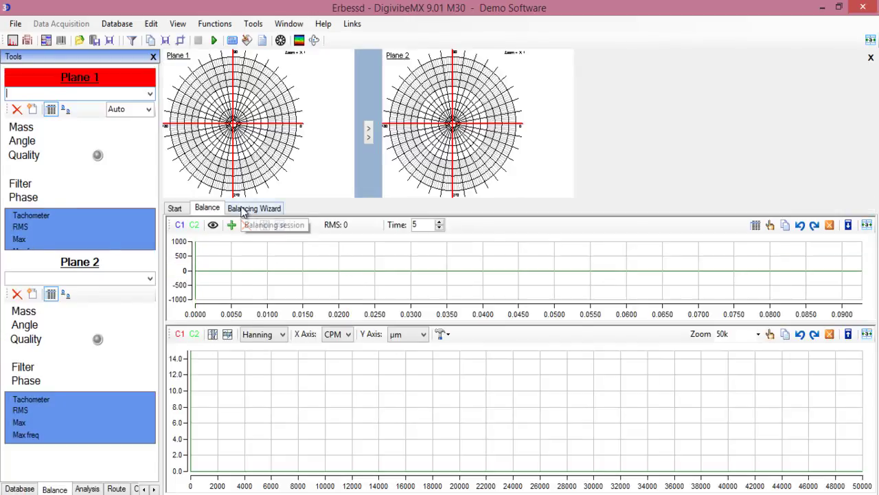
click(251, 208)
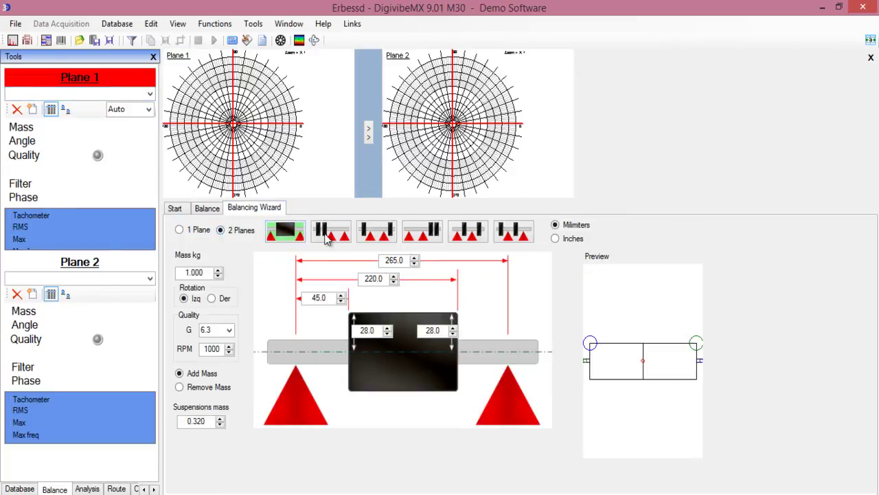
Preview each wizard rotor layout, return to the single central rotor, and create another new balance.
click(347, 237)
click(393, 237)
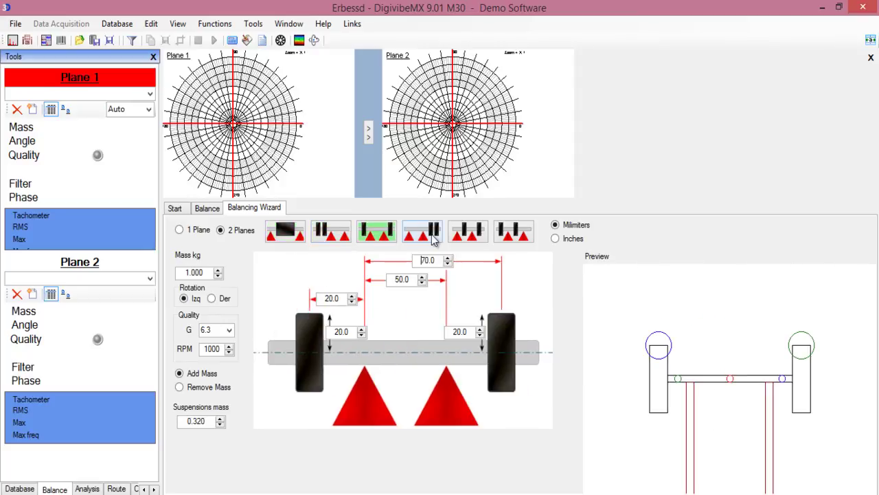
click(433, 237)
click(468, 233)
click(506, 233)
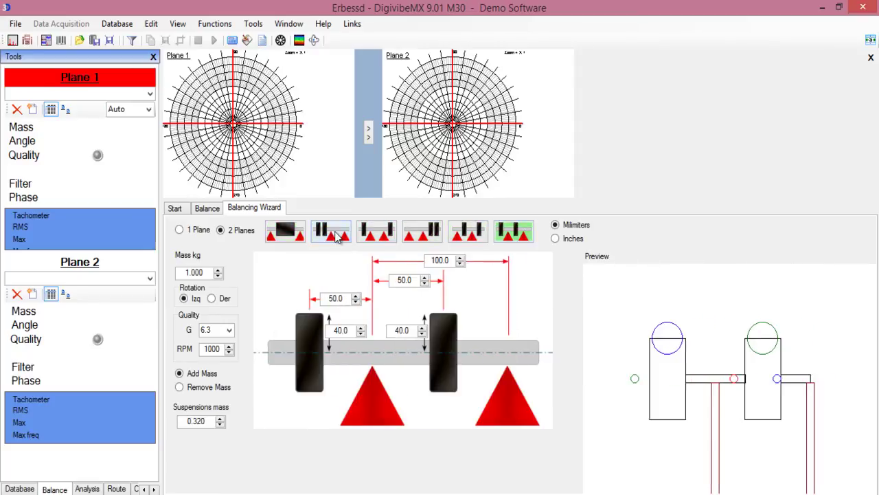
click(291, 236)
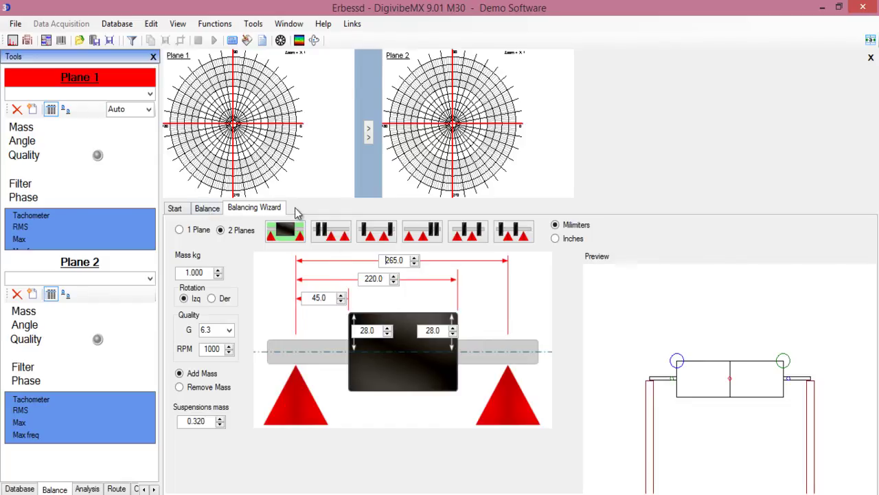
click(31, 42)
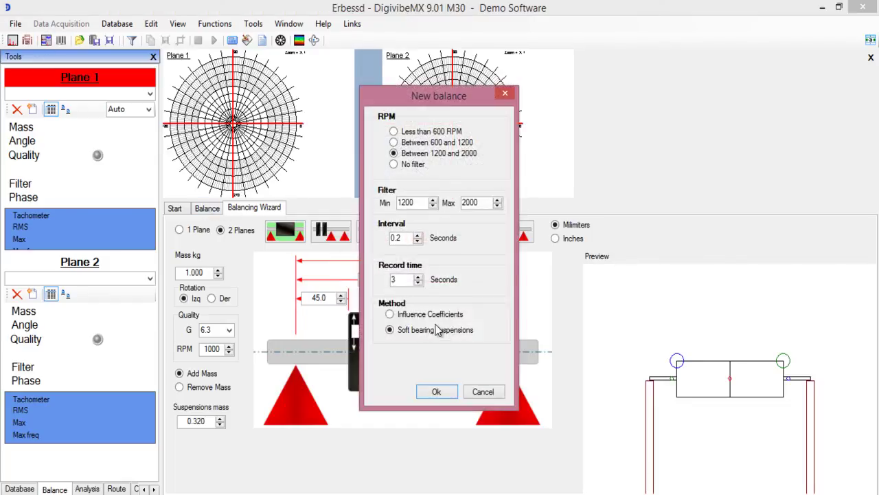
click(436, 392)
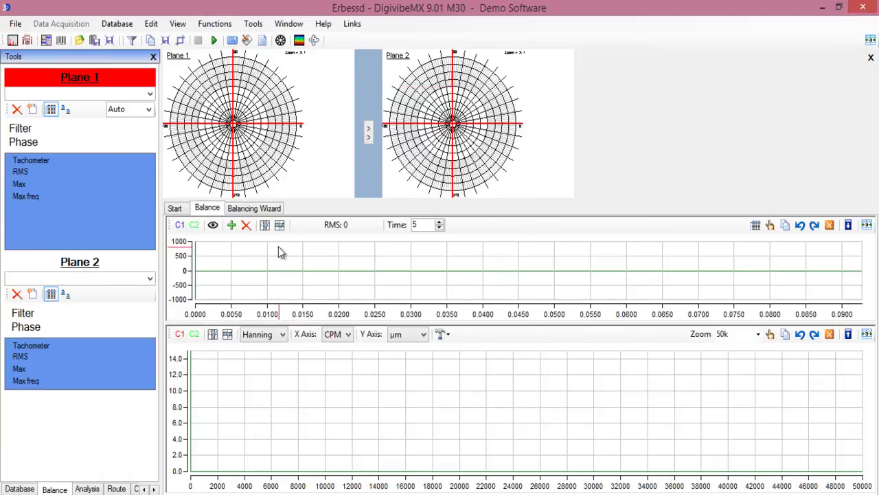
Open the Calculator and browse its two-plane, split weights and single-plane tabs.
click(235, 41)
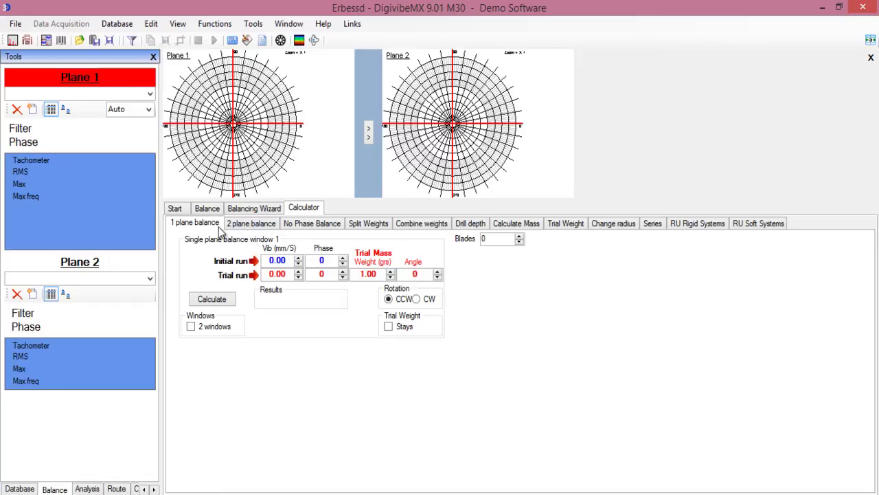
click(264, 224)
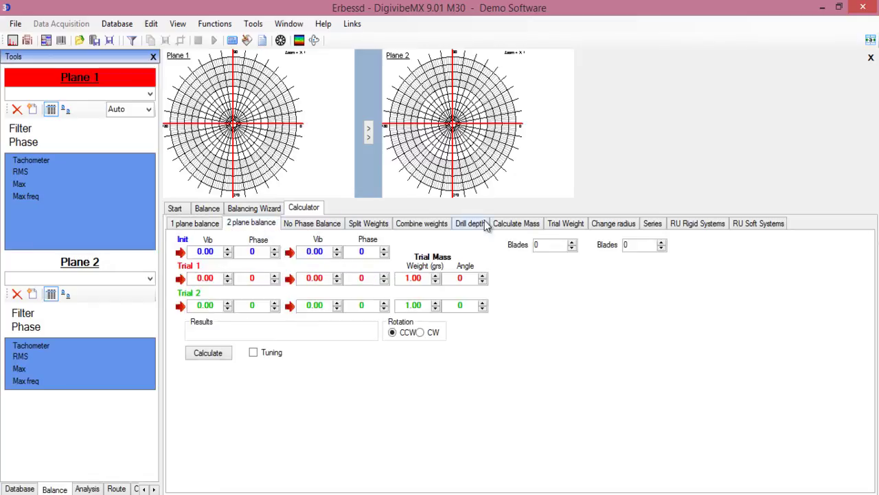
click(368, 226)
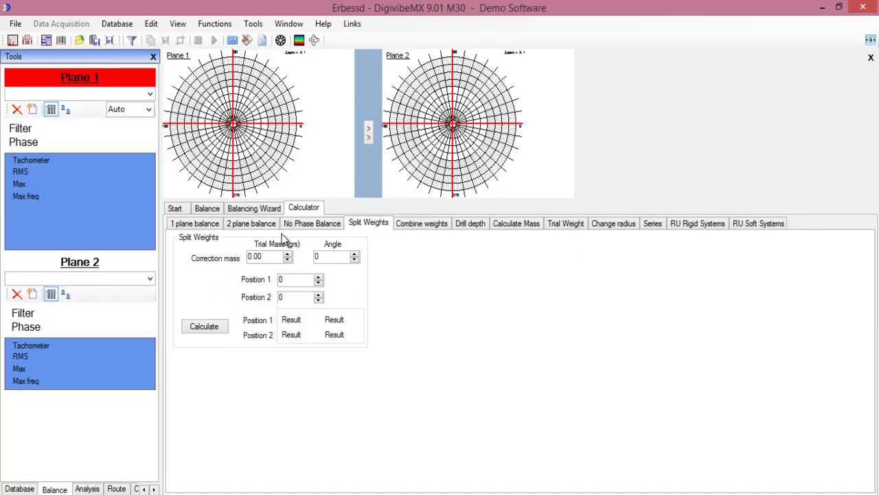
click(212, 228)
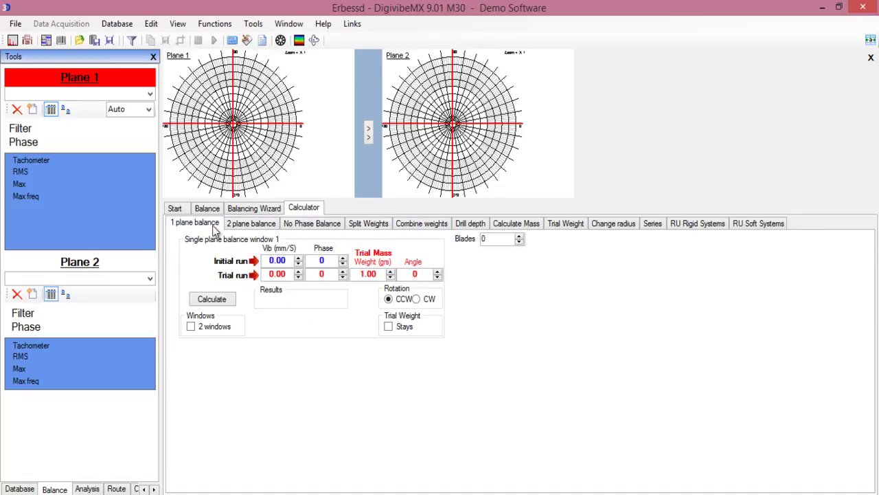
Set Blades to 6 and view the enlarged blade diagram.
click(519, 237)
click(520, 237)
click(520, 237)
click(519, 237)
click(520, 237)
click(520, 237)
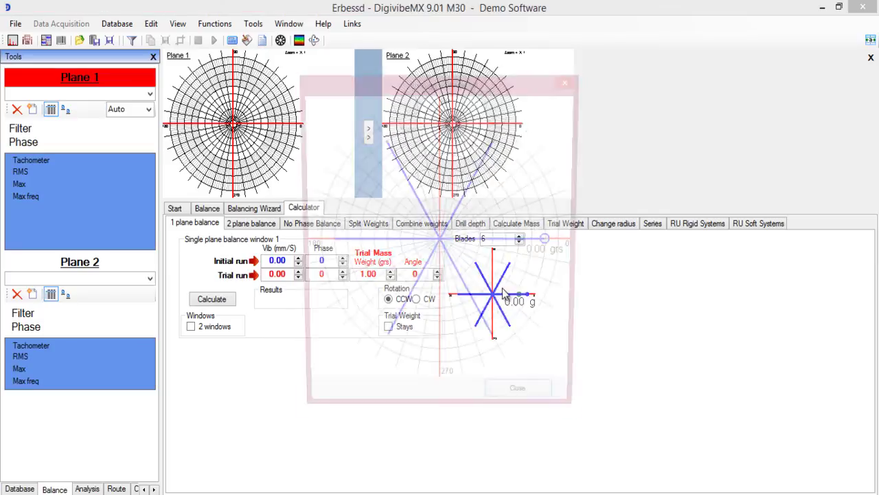
click(494, 294)
click(570, 83)
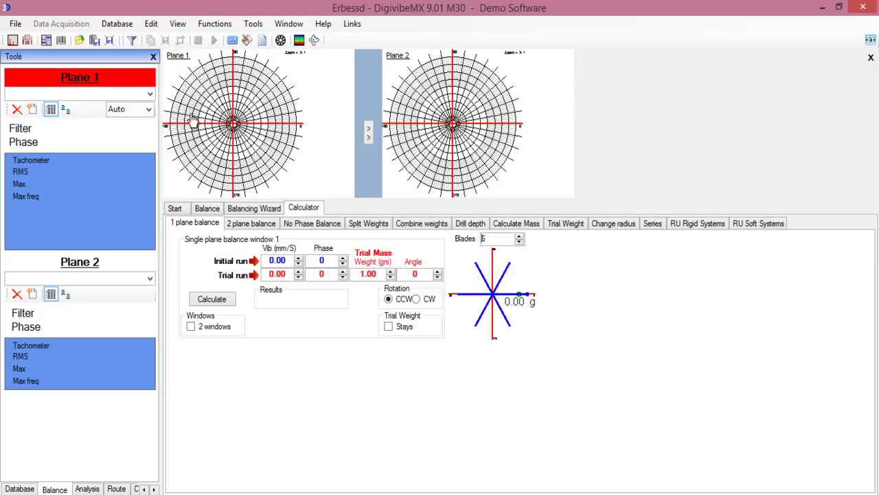
Open the Bearings table and hide the Plane 1 and Plane 2 polar plots.
click(175, 209)
click(280, 40)
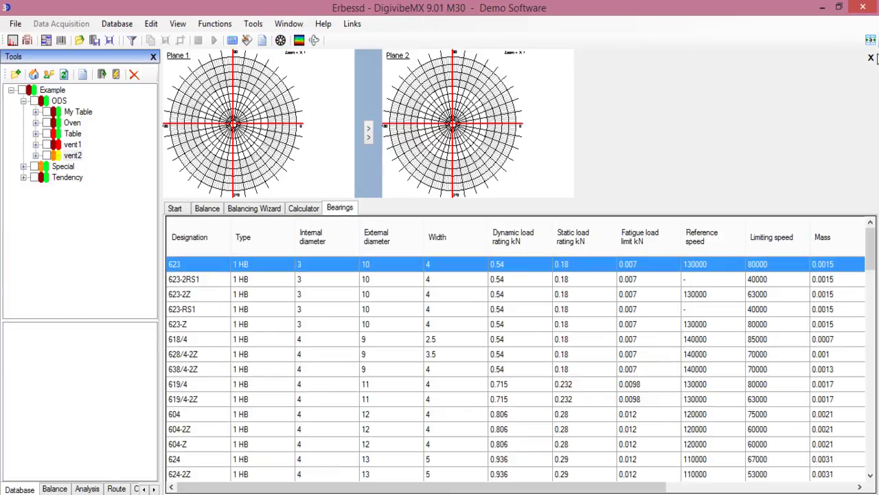
click(871, 58)
mouse_move(870, 92)
mouse_down()
mouse_move(870, 216)
mouse_move(871, 93)
mouse_up()
click(303, 57)
click(339, 57)
Close the Bearings, Calculator, Balancing Wizard and Balance tabs.
right_click(343, 57)
click(367, 63)
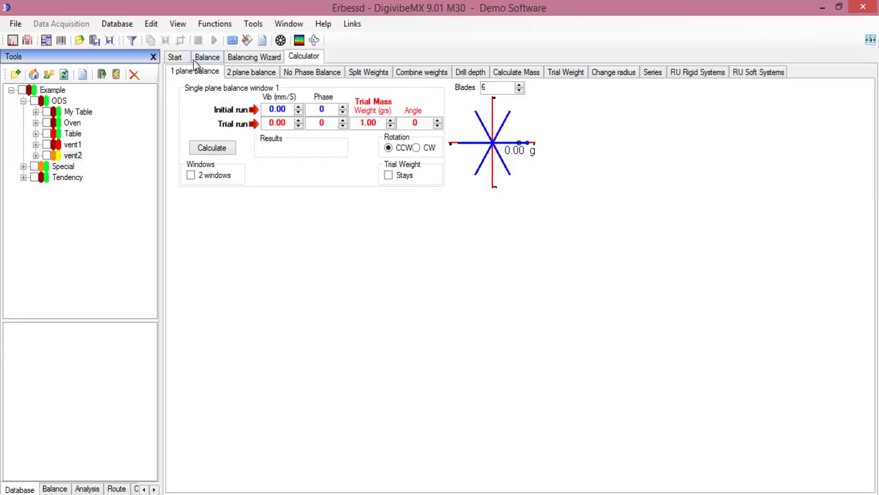
right_click(295, 61)
click(328, 64)
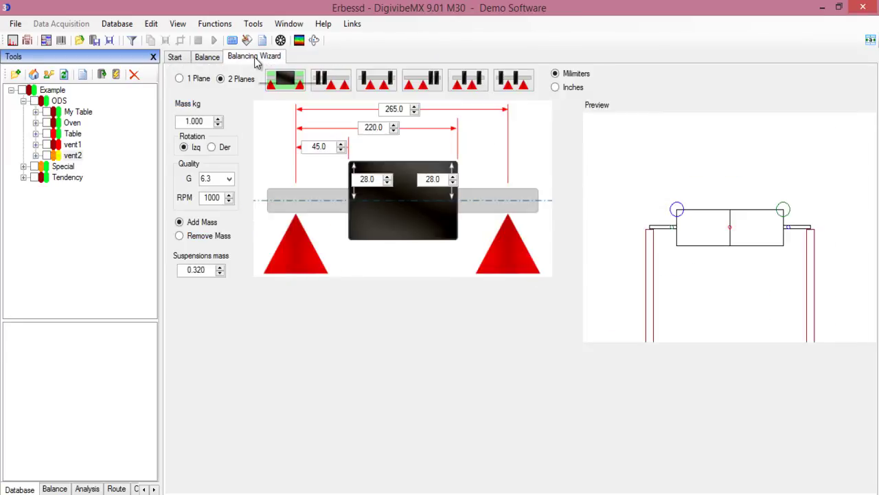
right_click(256, 62)
click(279, 66)
right_click(202, 63)
click(238, 67)
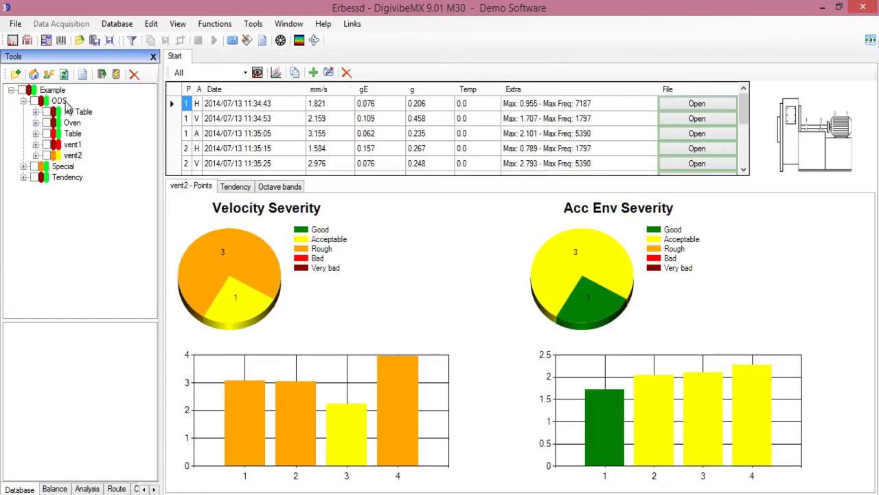
Open the barcode reader, then check the ODS group on the Start page.
click(61, 41)
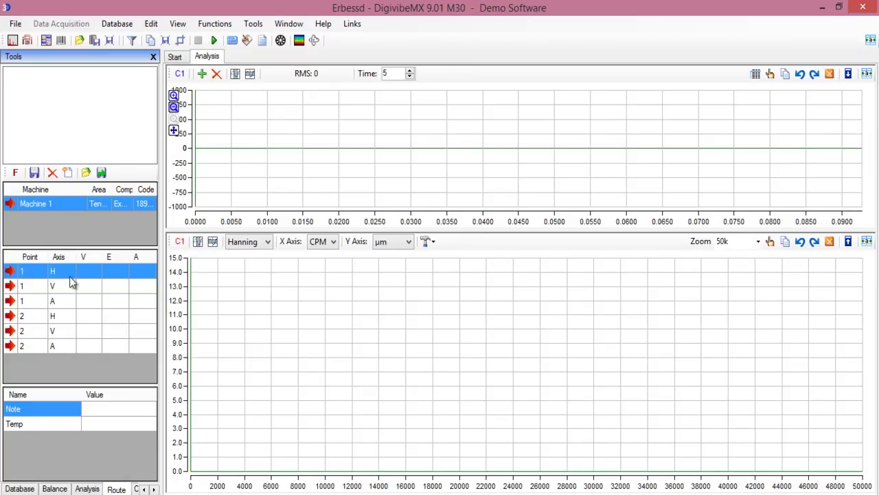
click(175, 57)
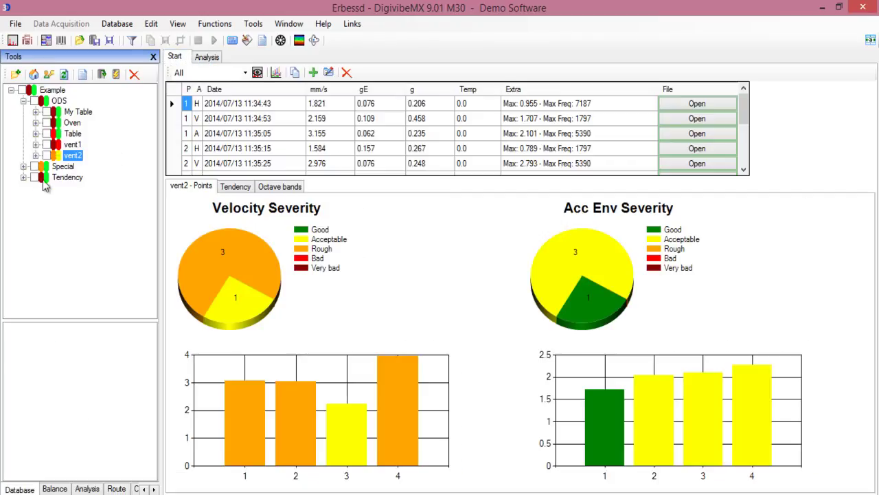
click(34, 101)
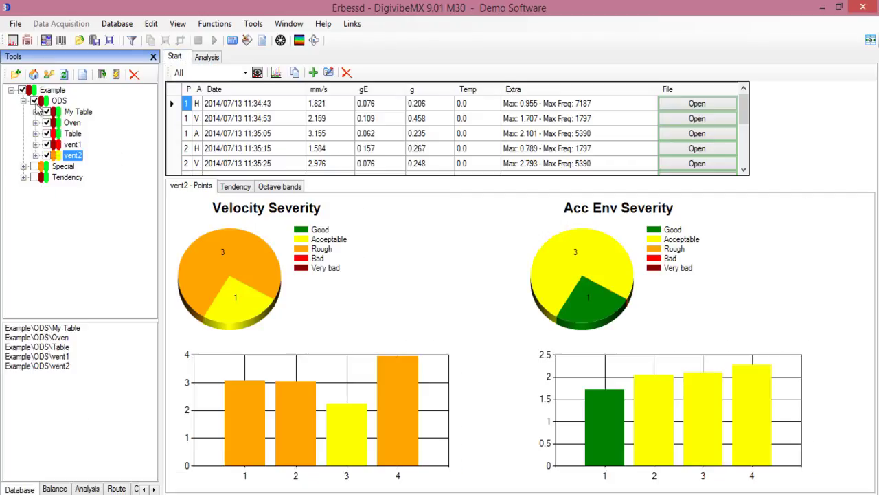
Open a route analysis for vent2 from the checked paths list, then uncheck Example.
click(51, 359)
click(52, 366)
right_click(54, 368)
click(88, 369)
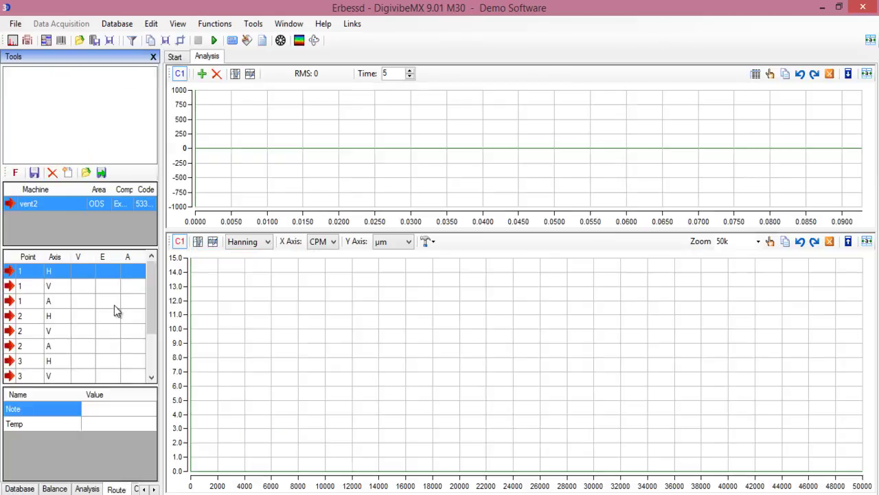
click(174, 57)
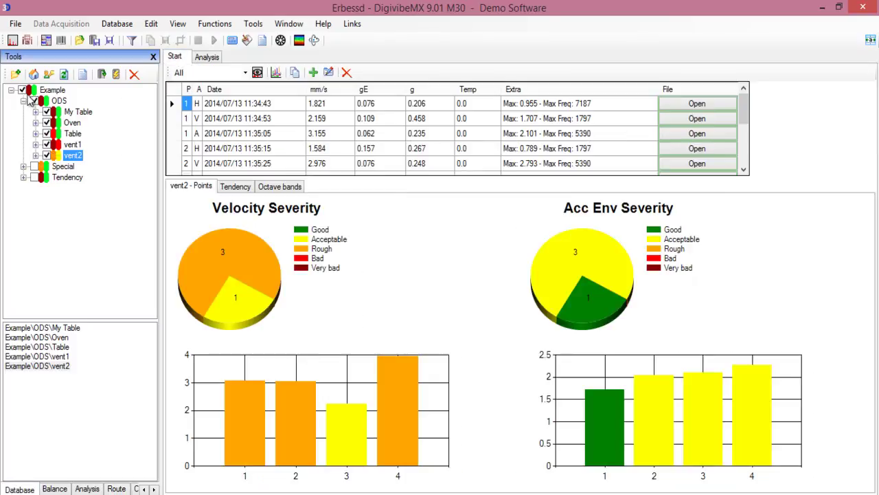
click(22, 91)
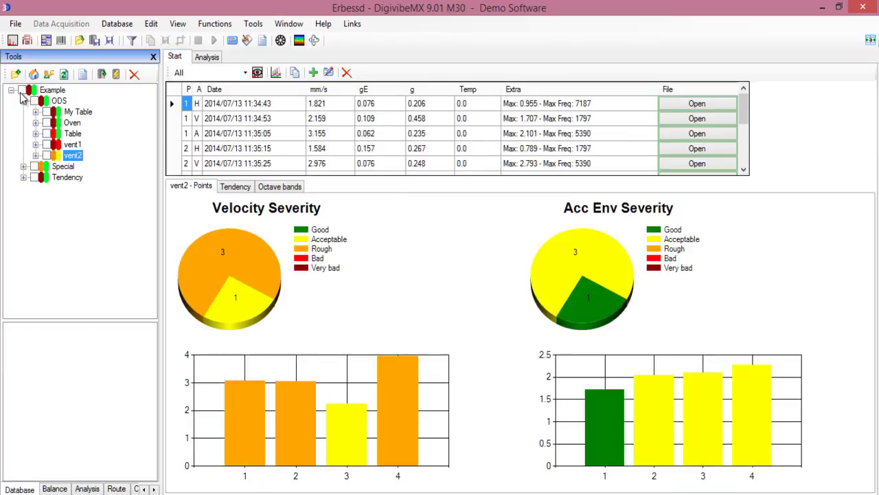
Check the Example items to load My Table, and briefly view the analysis Functions list.
click(22, 91)
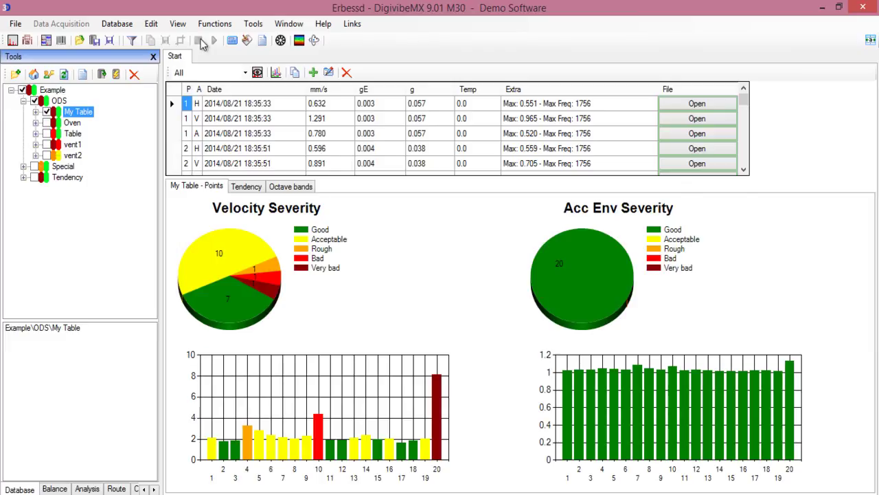
click(215, 24)
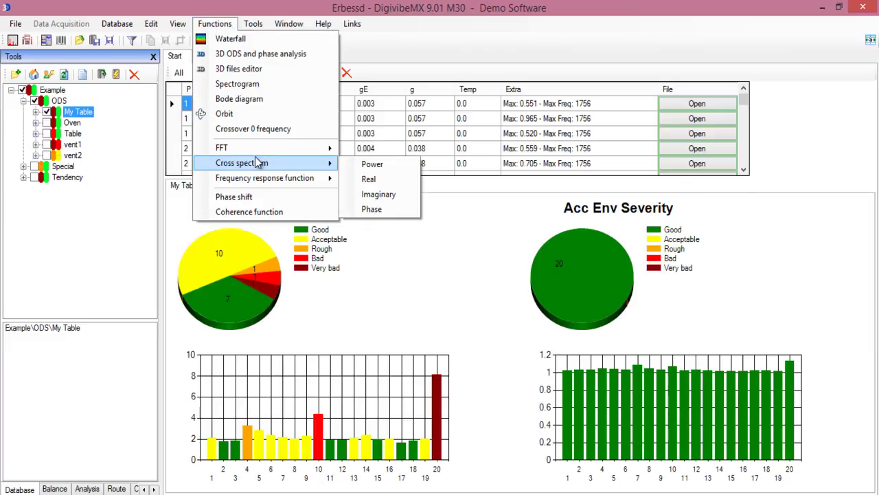
click(237, 69)
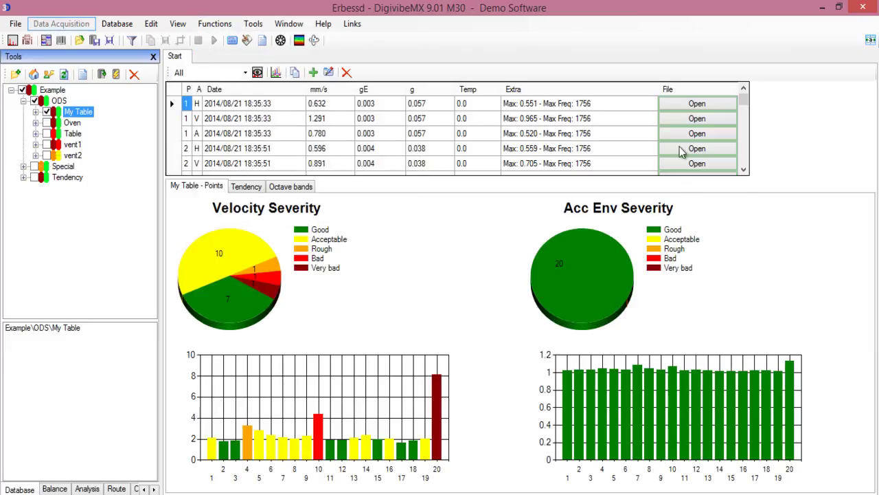
Open vent2's 1H 2014/07/13 measurement, then play its vibration signal as sound and stop.
click(73, 155)
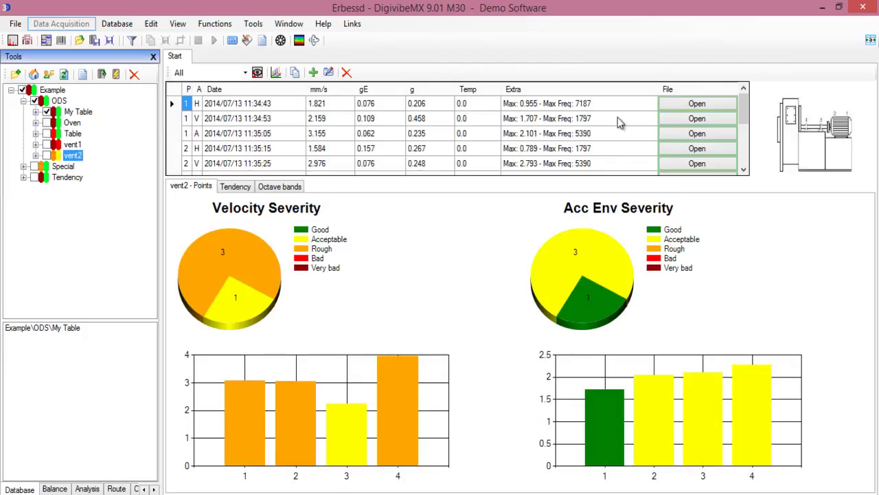
click(696, 103)
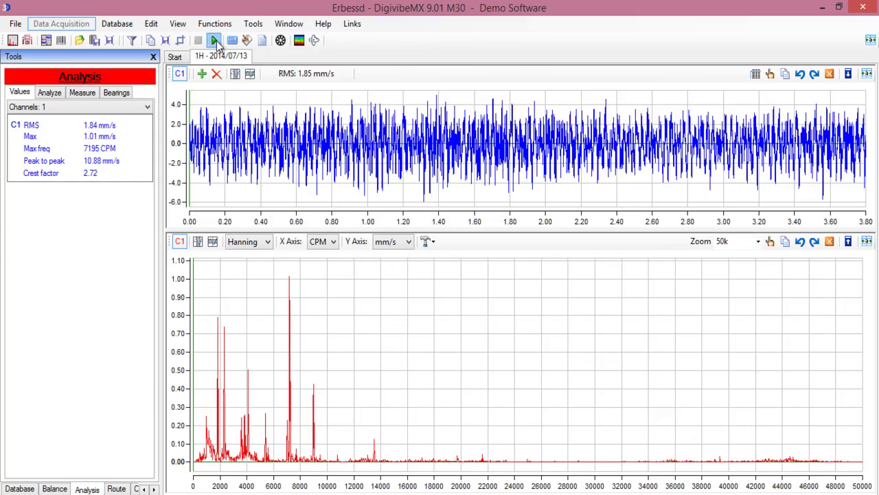
click(214, 41)
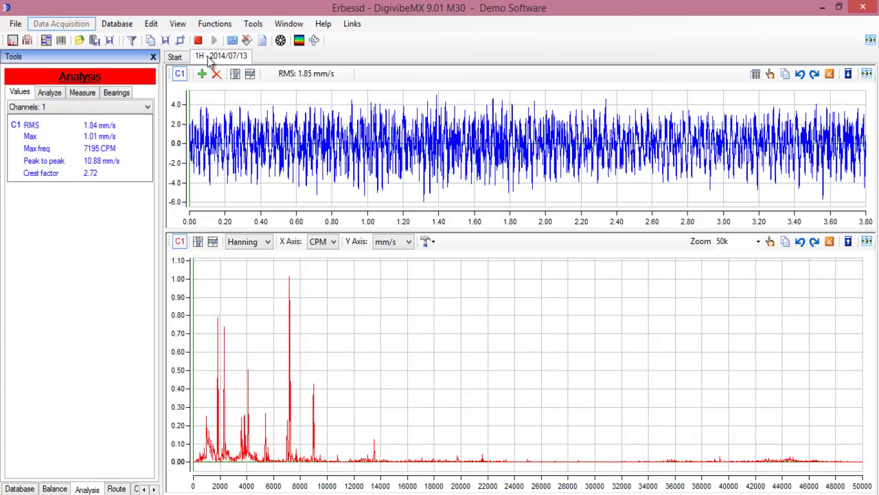
click(199, 41)
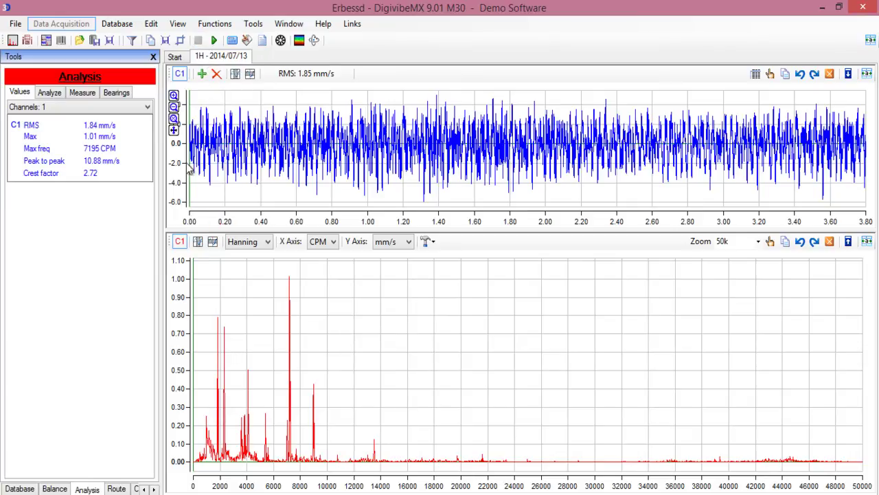